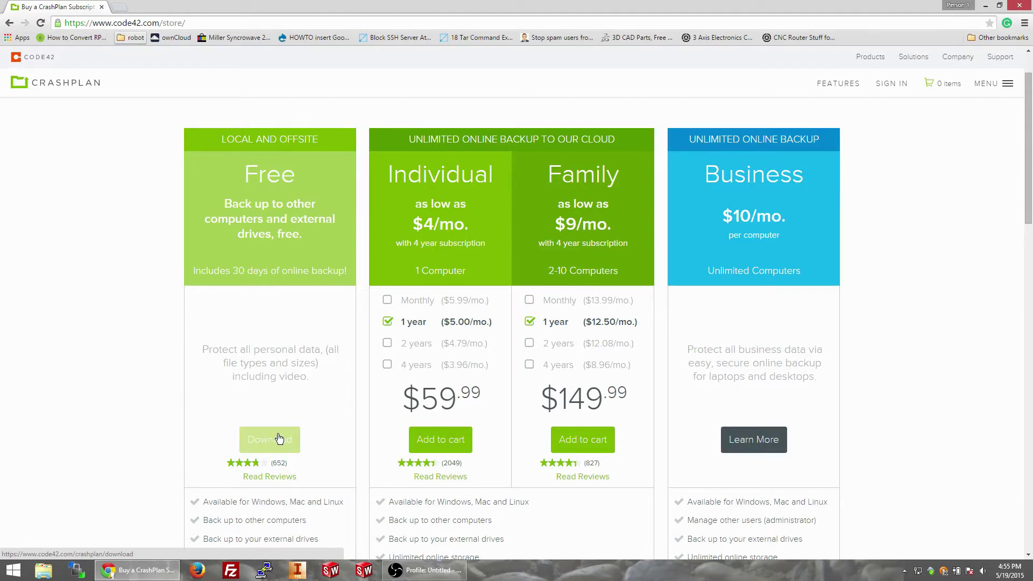
Step: Scroll the CrashPlan store page to review the Free, Individual, Family and Business plans
{"action": "scroll", "coordinate": [267, 418], "scroll_direction": "down", "scroll_amount": 2}
{"action": "scroll", "coordinate": [267, 419], "scroll_direction": "up", "scroll_amount": 2}
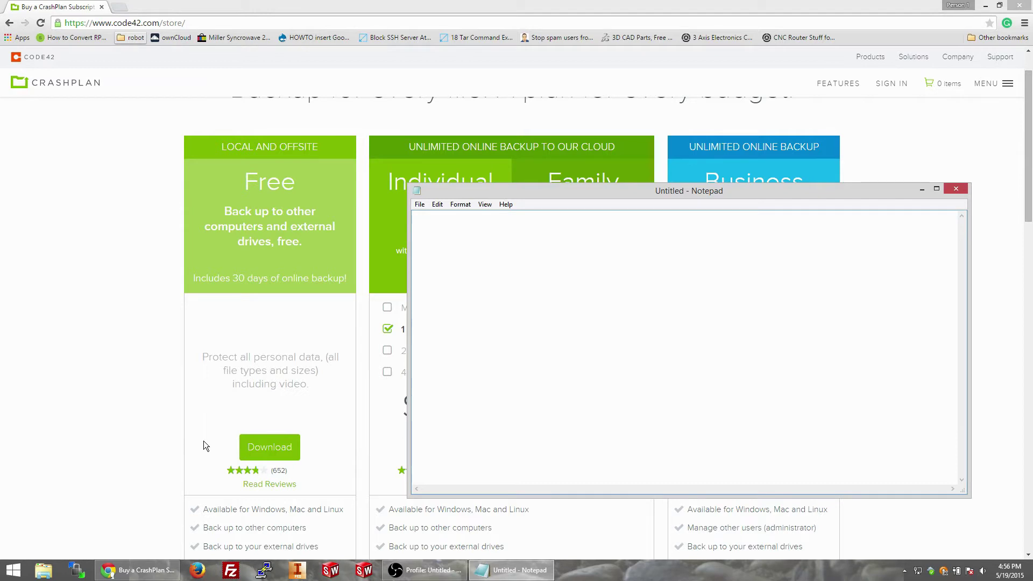
Step: Write mklink /d "F:\3tb" "\\srvr1\3tb" in Notepad, correcting typos, and select the line
{"action": "type", "text": "m"}
{"action": "type", "text": "klink"}
{"action": "type", "text": " /d"}
{"action": "type", "text": "E:\\"}
{"action": "type", "text": "fraps"}
{"action": "key", "text": "BackSpace"}
{"action": "key", "text": "BackSpace"}
{"action": "key", "text": "BackSpace"}
{"action": "key", "text": "BackSpace"}
{"action": "key", "text": "BackSpace"}
{"action": "type", "text": "3tb"}
{"action": "key", "text": "BackSpace"}
{"action": "key", "text": "BackSpace"}
{"action": "key", "text": "BackSpace"}
{"action": "key", "text": "BackSpace"}
{"action": "key", "text": "BackSpace"}
{"action": "key", "text": "BackSpace"}
{"action": "type", "text": "F:\\bob"}
{"action": "key", "text": "BackSpace"}
{"action": "key", "text": "BackSpace"}
{"action": "type", "text": "3tb"}
{"action": "type", "text": "\""}
{"action": "type", "text": "\""}
{"action": "type", "text": "\"\\\\"}
{"action": "type", "text": "srvr1"}
{"action": "type", "text": "\\"}
{"action": "type", "text": "3tb"}
{"action": "type", "text": "\""}
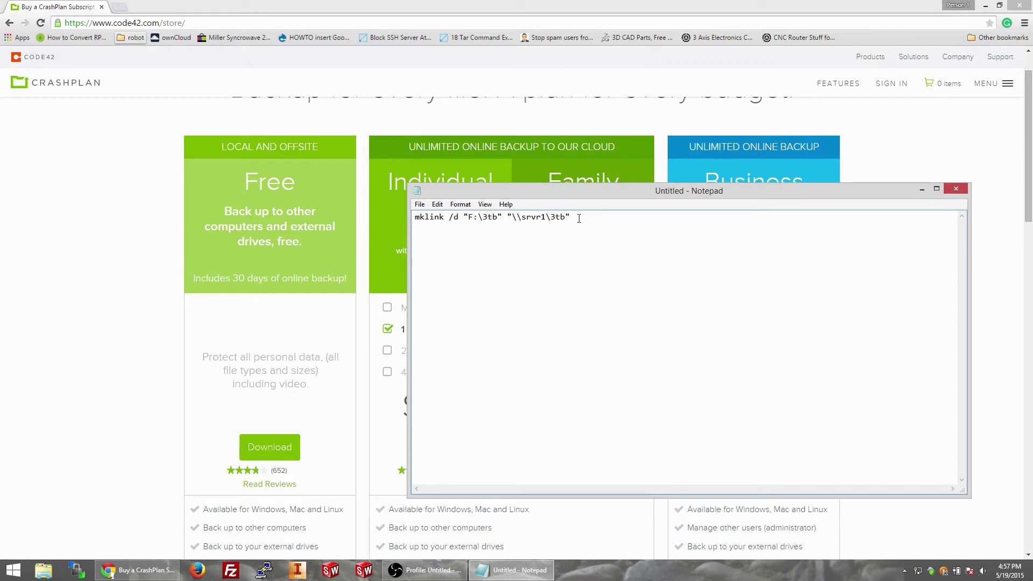
{"action": "left_click_drag", "start_coordinate": [579, 218], "coordinate": [380, 218]}
Step: Launch cmd.exe from Start search and run a first mkdir for F:\3tb
{"action": "key", "text": "super"}
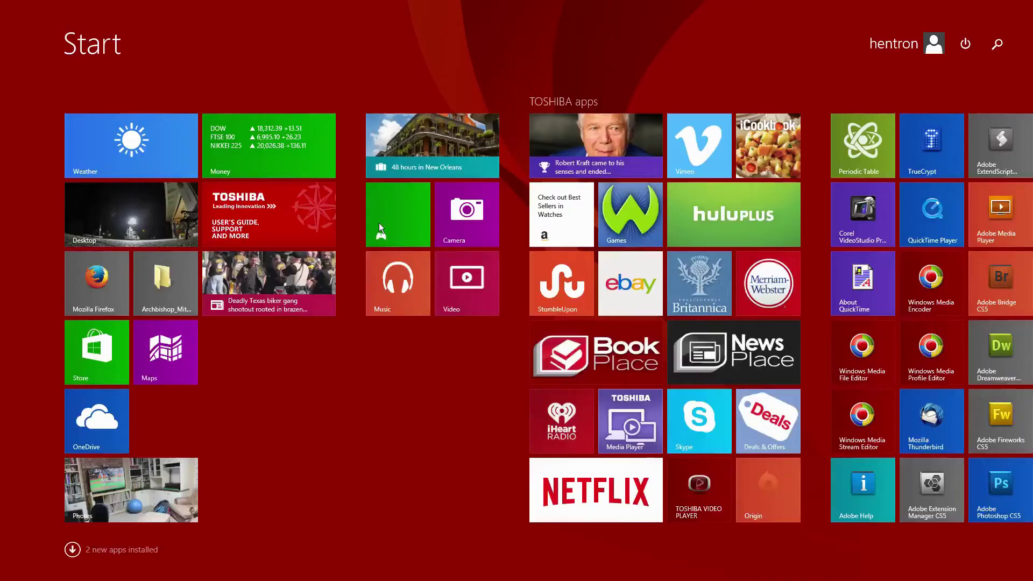
{"action": "type", "text": "cmd.exe"}
{"action": "key", "text": "Return"}
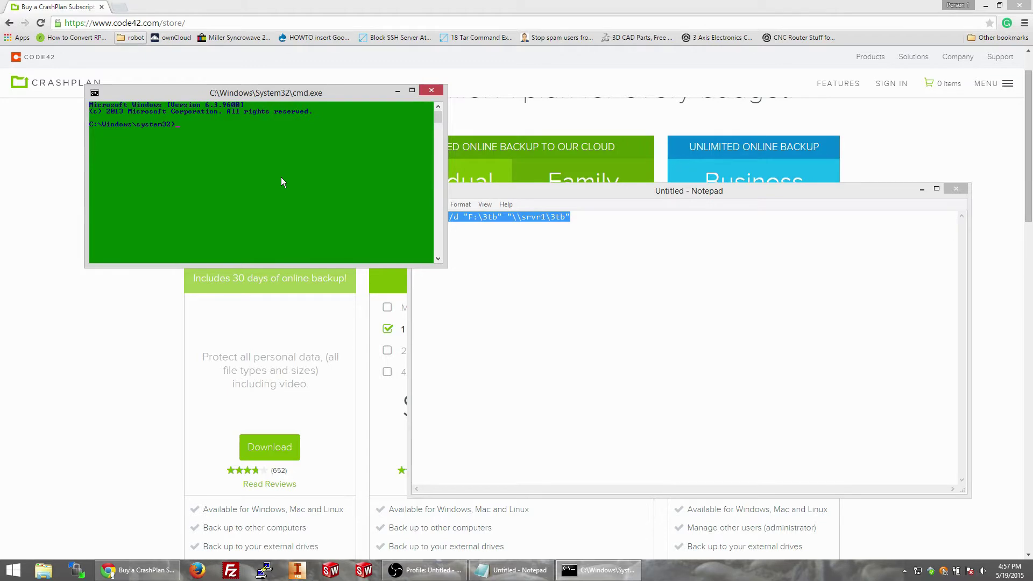
{"action": "type", "text": "mkdir f:\\3tb"}
{"action": "key", "text": "Return"}
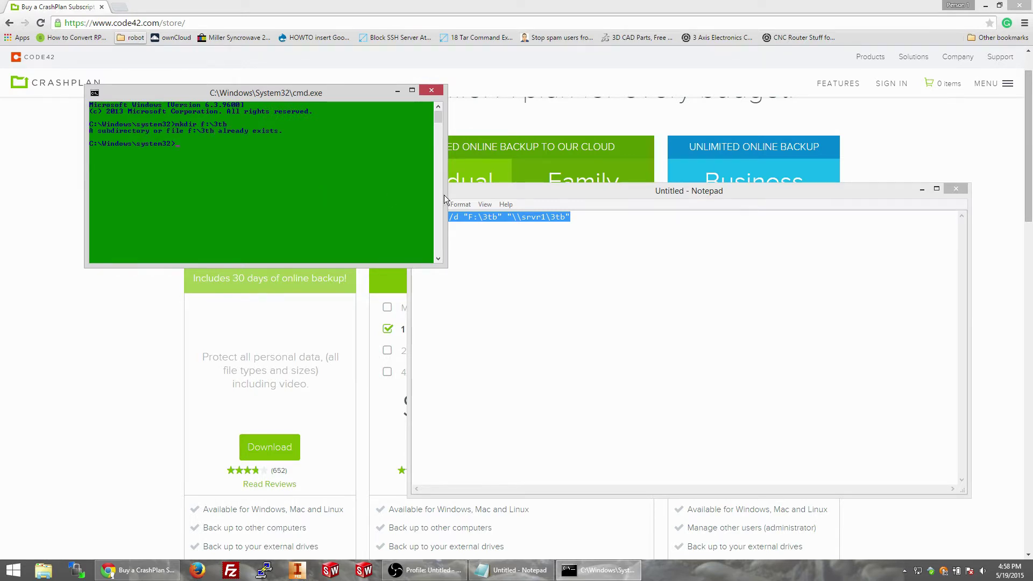
Step: Change the path to F:\3tb-crashplan-nas and create that folder with mkdir
{"action": "left_click", "coordinate": [505, 216]}
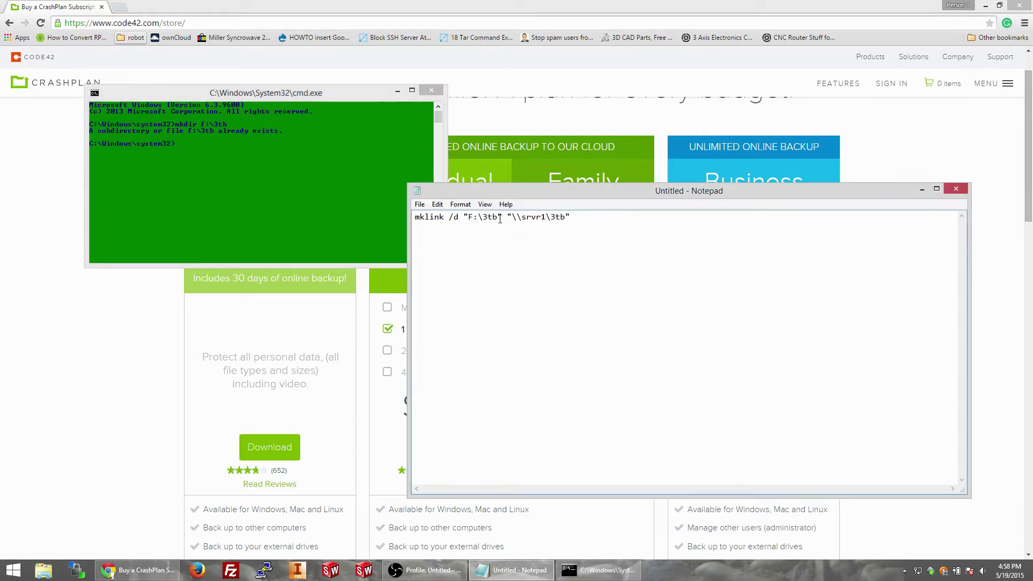
{"action": "type", "text": "-crashplan-nas"}
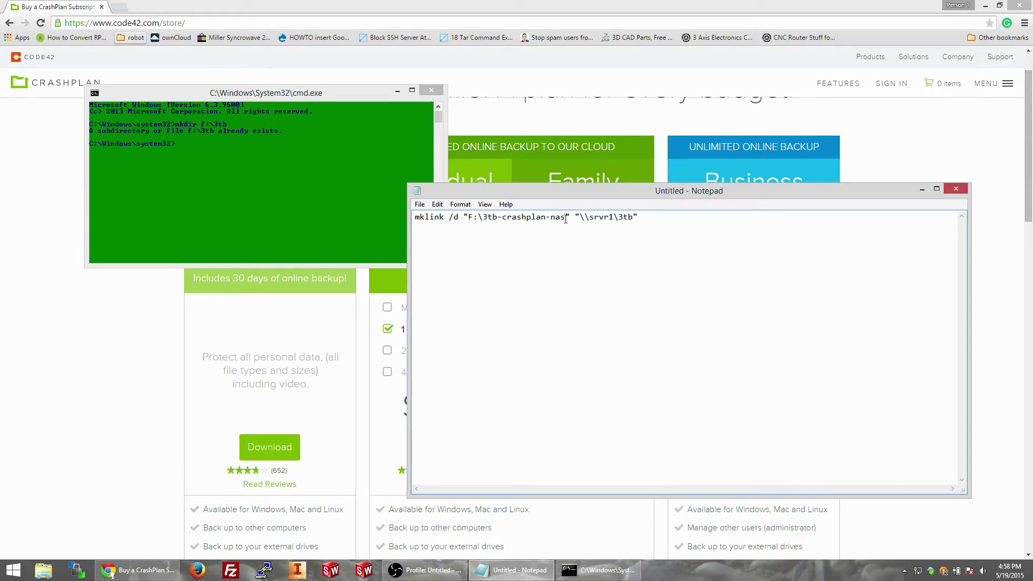
{"action": "left_click_drag", "start_coordinate": [566, 220], "coordinate": [471, 218]}
{"action": "key", "text": "ctrl+c"}
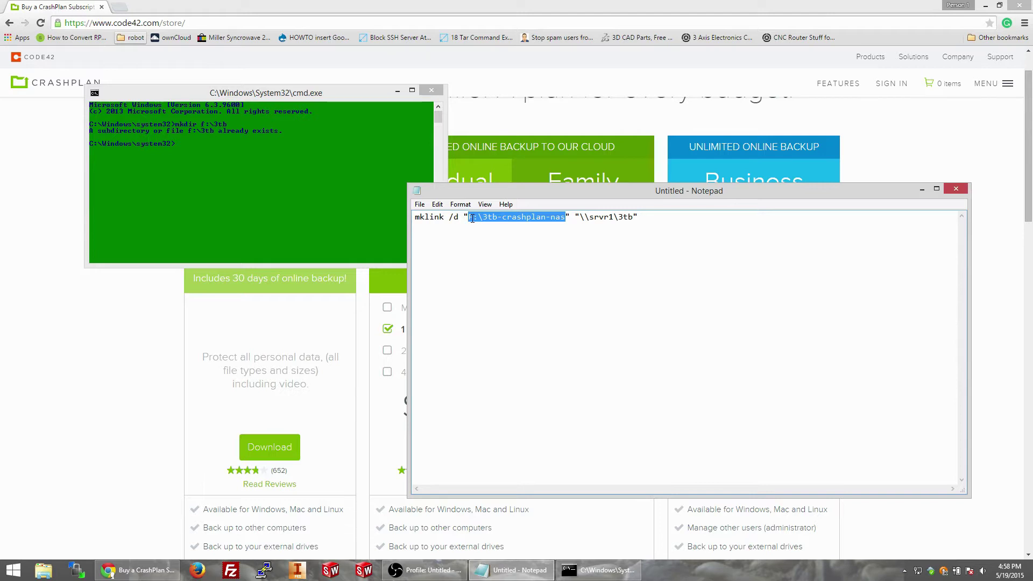
{"action": "left_click", "coordinate": [192, 139]}
{"action": "right_click", "coordinate": [192, 140]}
{"action": "left_click", "coordinate": [207, 171]}
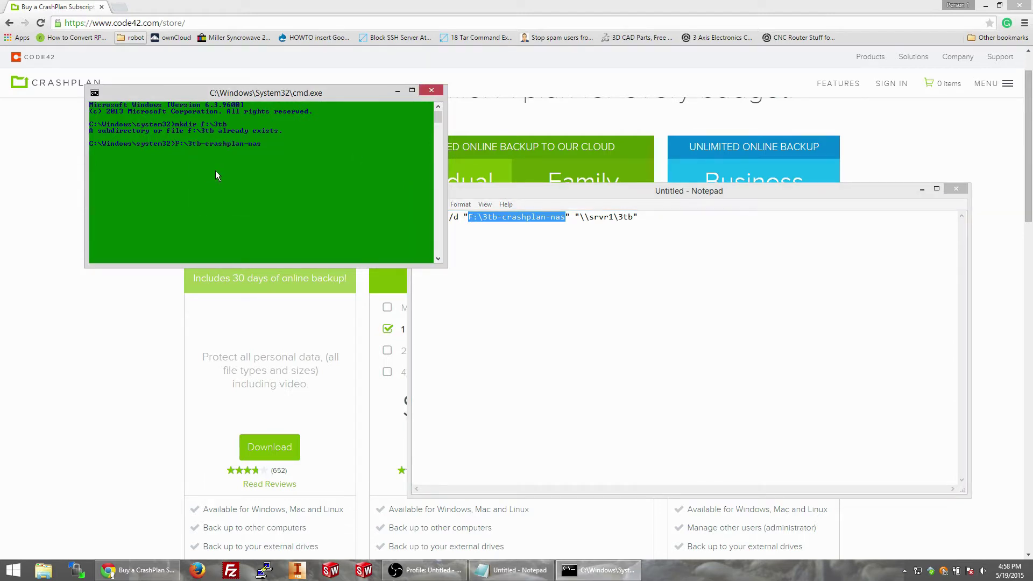
{"action": "key", "text": "Return"}
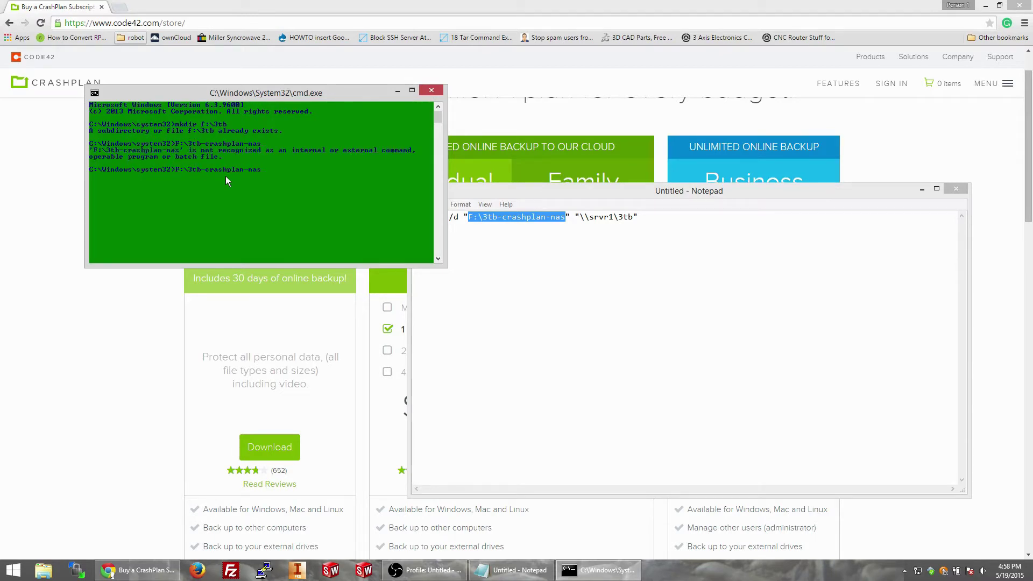
{"action": "key", "text": "Home"}
{"action": "type", "text": "mklink"}
{"action": "key", "text": "BackSpace"}
{"action": "key", "text": "BackSpace"}
{"action": "key", "text": "BackSpace"}
{"action": "key", "text": "BackSpace"}
{"action": "type", "text": "dir"}
{"action": "key", "text": "Return"}
Step: Copy the mklink /d command from Notepad and run it, which fails for insufficient privilege
{"action": "left_click", "coordinate": [555, 225]}
{"action": "key", "text": "ctrl+a"}
{"action": "key", "text": "ctrl+c"}
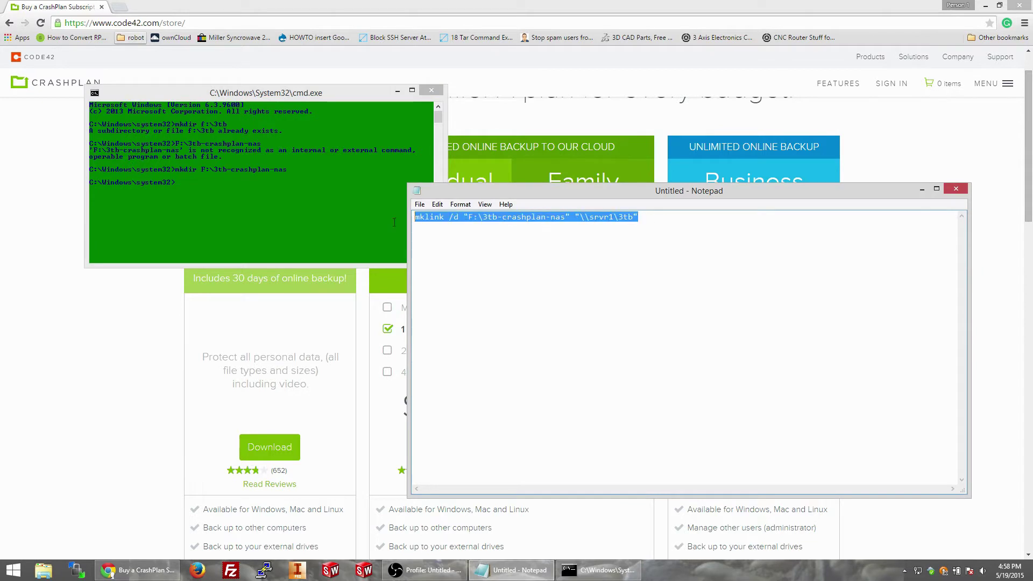
{"action": "left_click", "coordinate": [318, 208]}
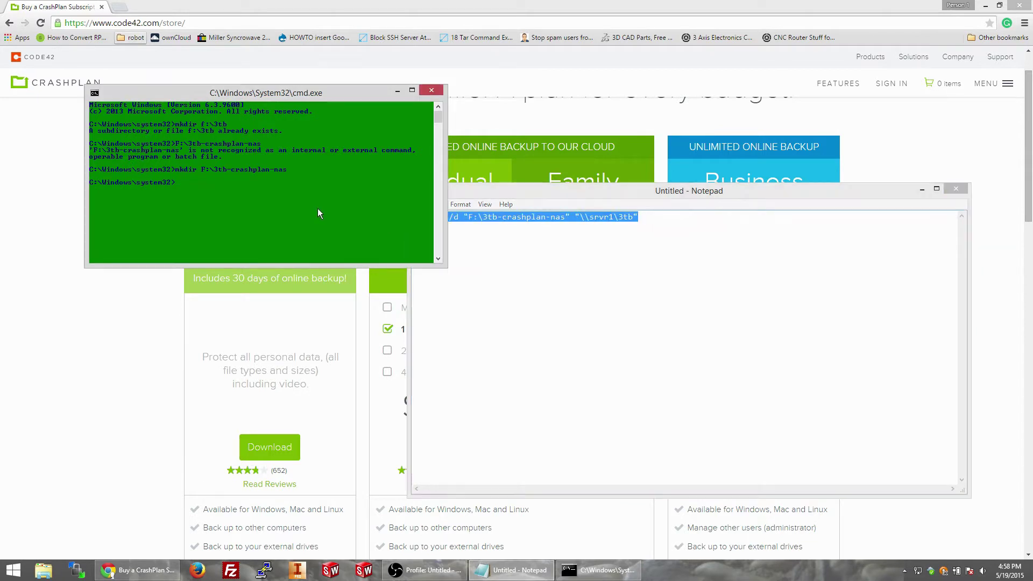
{"action": "right_click", "coordinate": [318, 205]}
{"action": "left_click", "coordinate": [331, 234]}
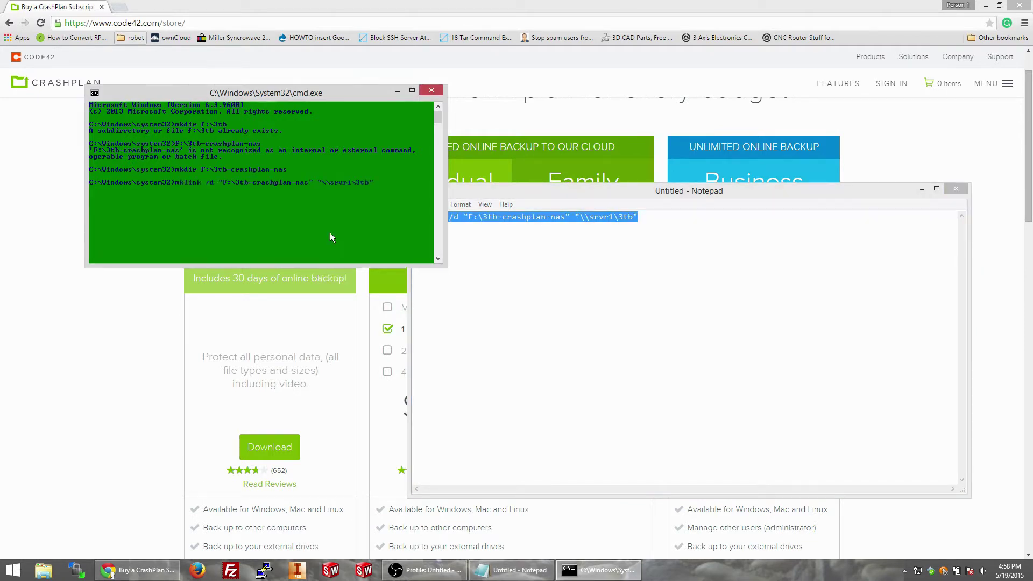
{"action": "key", "text": "Return"}
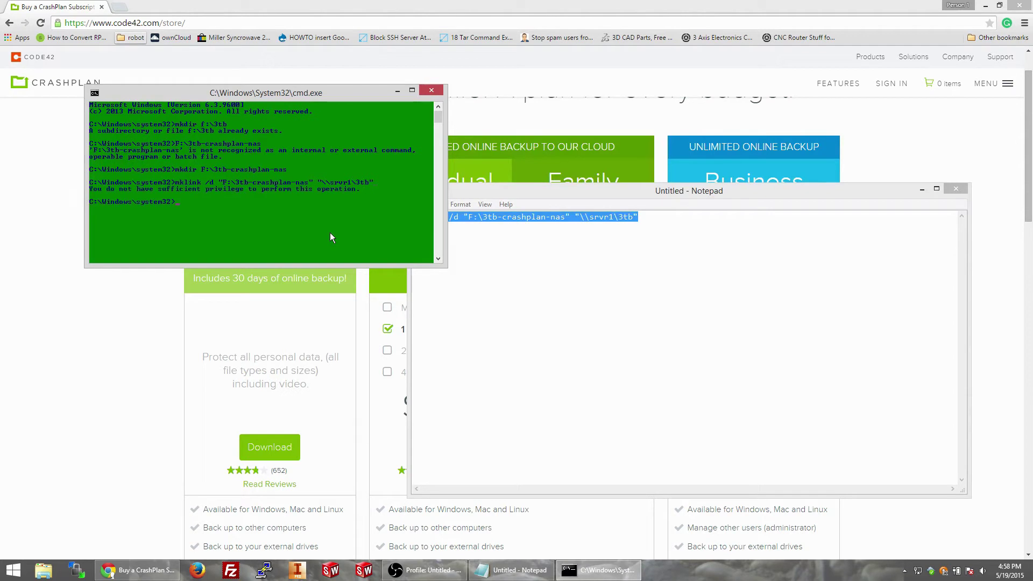
Step: Close the unprivileged console and relaunch cmd.exe as Administrator
{"action": "type", "text": "s"}
{"action": "left_click", "coordinate": [431, 90]}
{"action": "key", "text": "super"}
{"action": "type", "text": "cmd"}
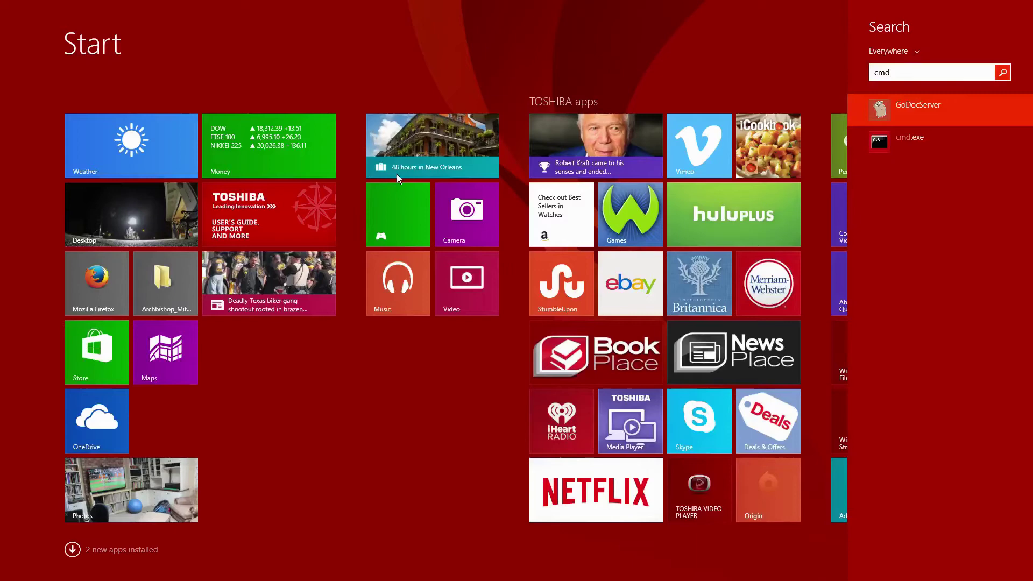
{"action": "right_click", "coordinate": [890, 142]}
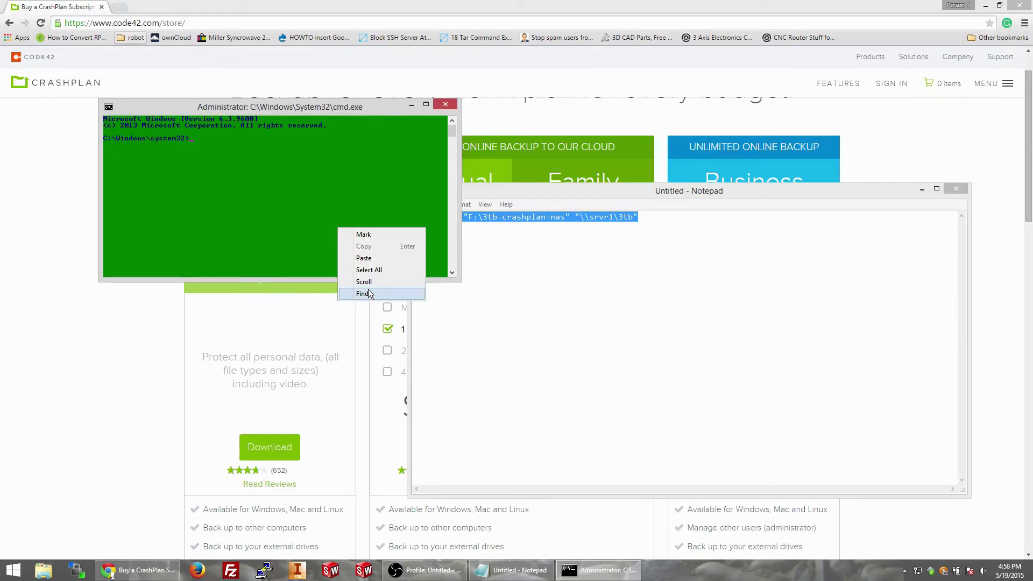
Step: Rerun the mklink command as administrator, which reports the file already exists, then open File Explorer
{"action": "left_click", "coordinate": [353, 260]}
{"action": "key", "text": "Return"}
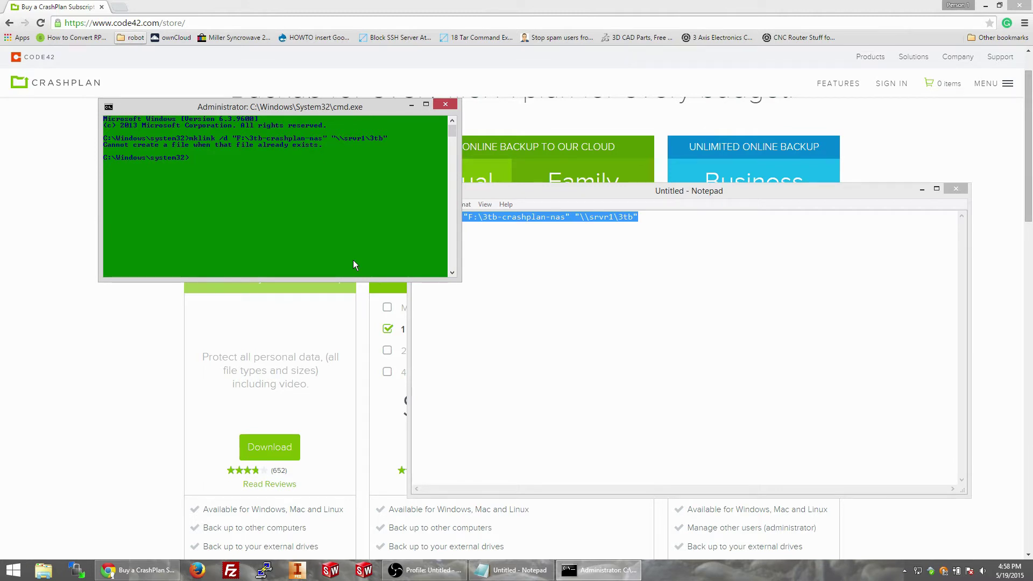
{"action": "left_click", "coordinate": [54, 575]}
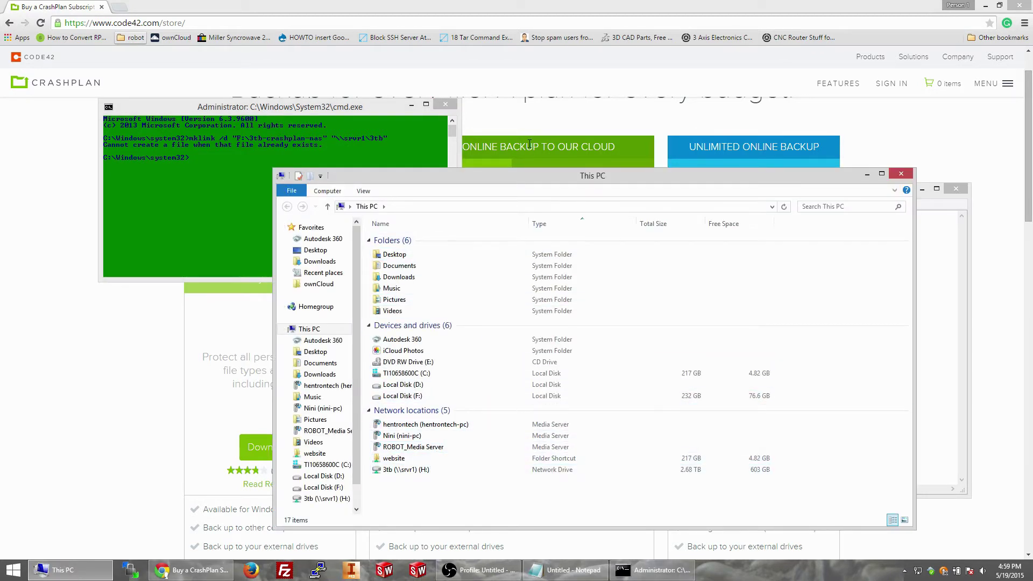
Step: Go to Local Disk (F:) and delete the empty 3tb-crashplan-nas folder
{"action": "left_click", "coordinate": [480, 207]}
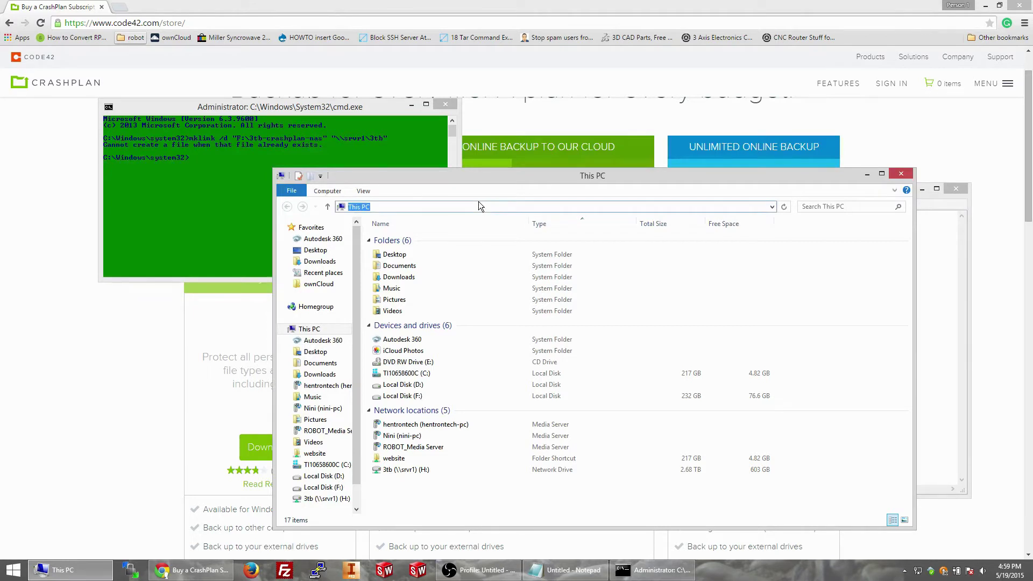
{"action": "type", "text": "f:"}
{"action": "key", "text": "Return"}
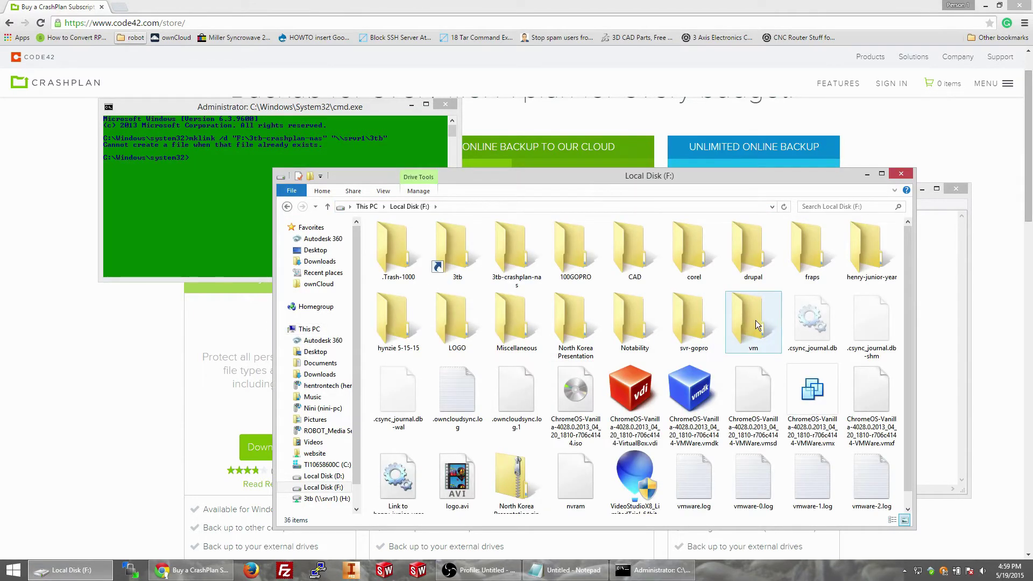
{"action": "scroll", "coordinate": [573, 381], "scroll_direction": "down", "scroll_amount": 1}
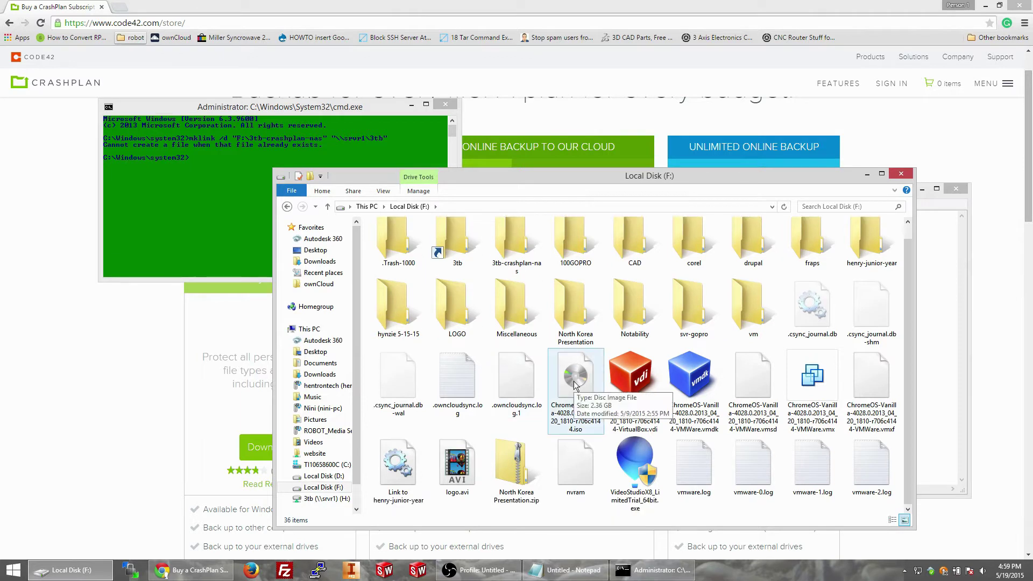
{"action": "scroll", "coordinate": [574, 381], "scroll_direction": "up", "scroll_amount": 1}
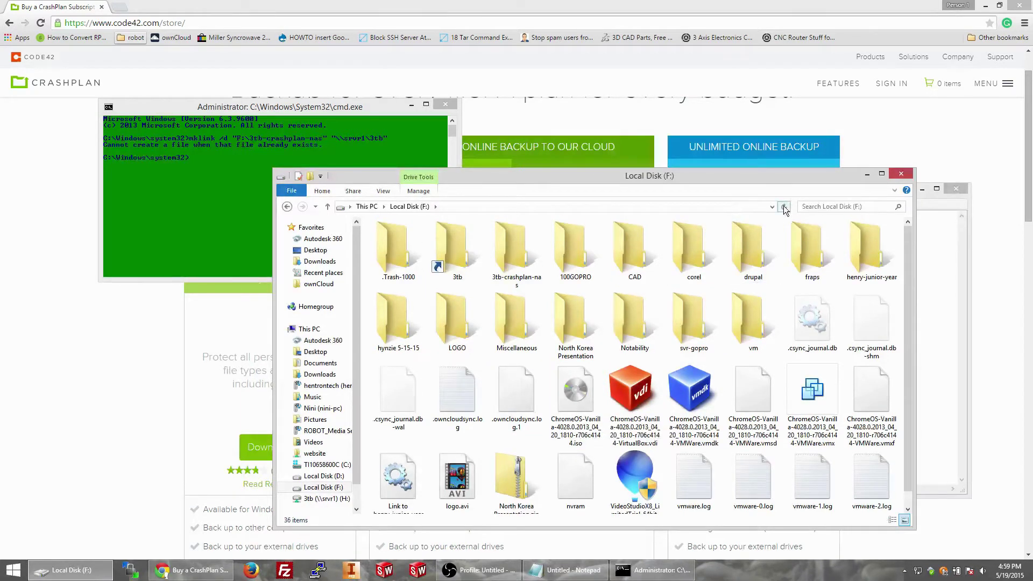
{"action": "double_click", "coordinate": [516, 269]}
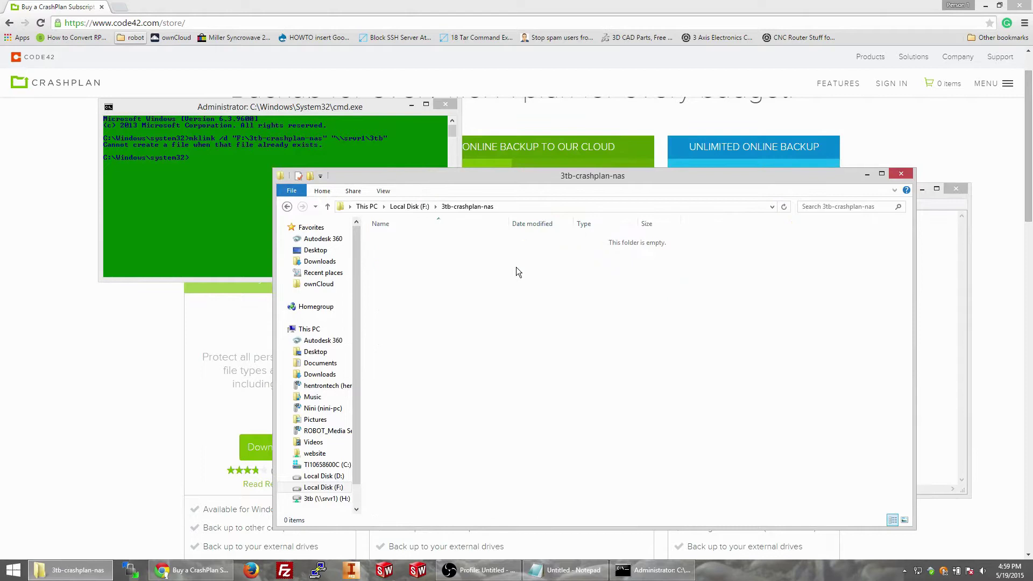
{"action": "key", "text": "BackSpace"}
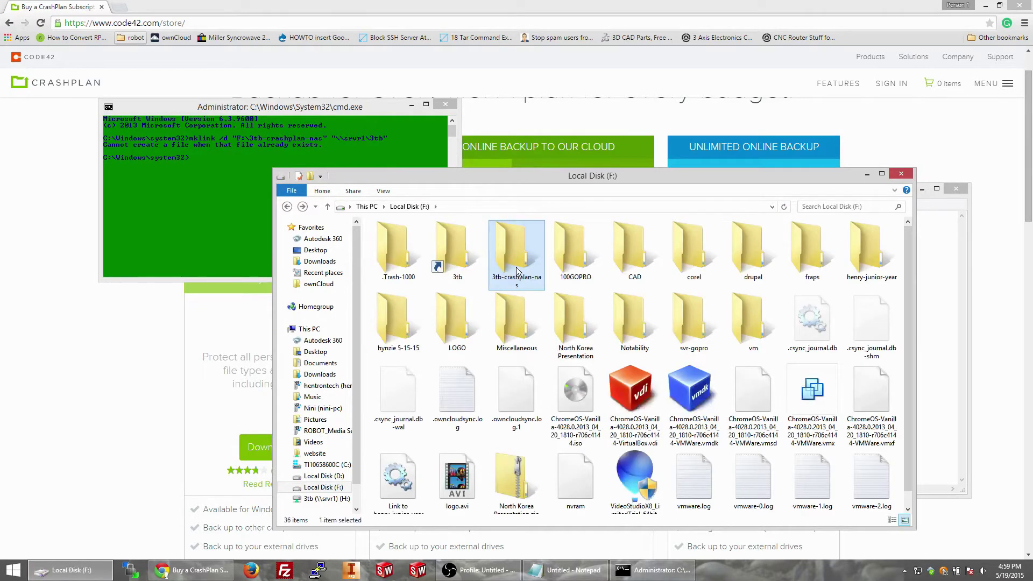
{"action": "key", "text": "Delete"}
Step: Paste the mklink command into the admin Command Prompt to create the symbolic link
{"action": "left_click", "coordinate": [127, 208]}
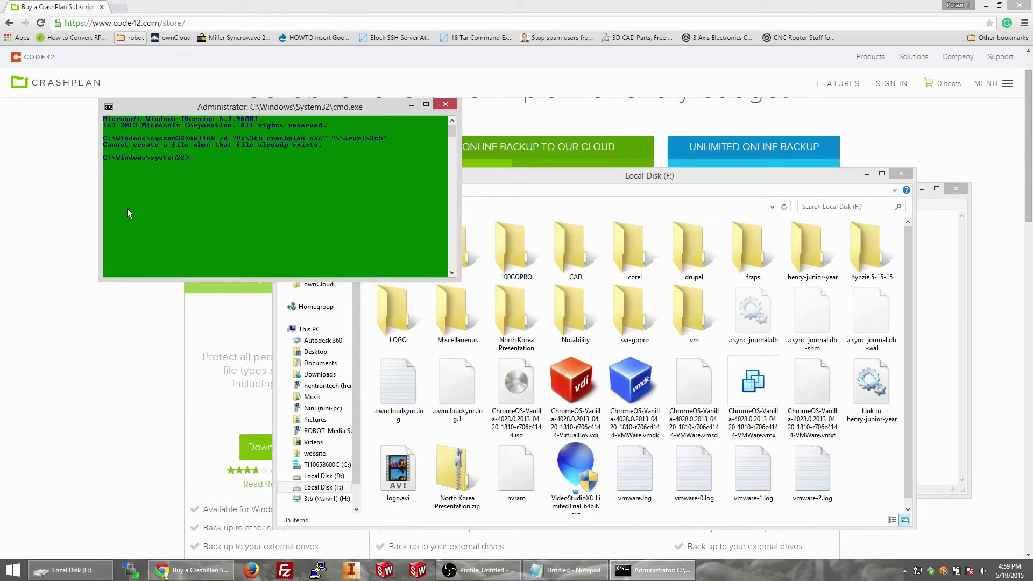
{"action": "right_click", "coordinate": [126, 208]}
{"action": "left_click", "coordinate": [152, 240]}
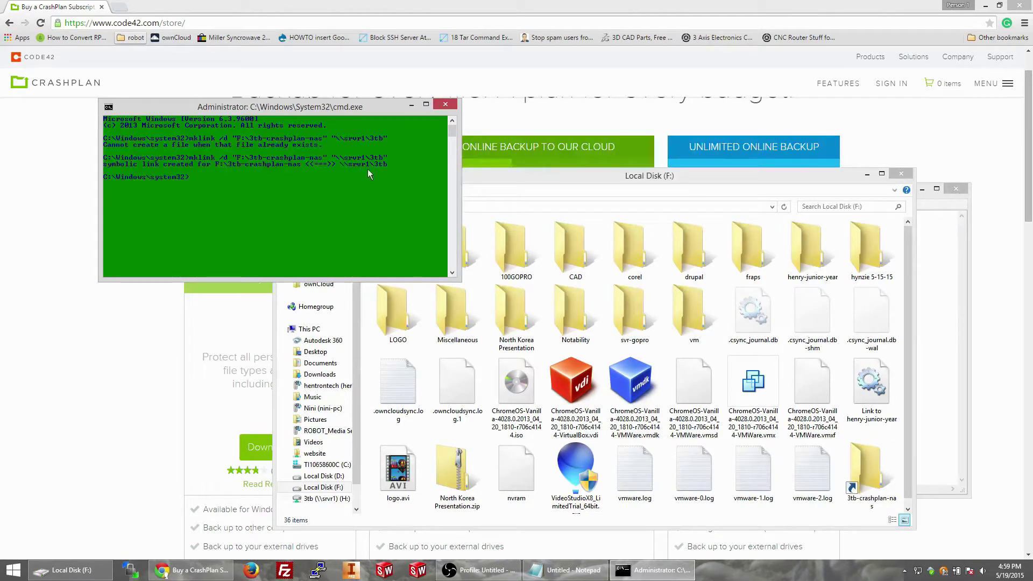
Step: Maximise File Explorer and open the 3tb-crashplan-nas link to view the NAS files
{"action": "left_click", "coordinate": [538, 189]}
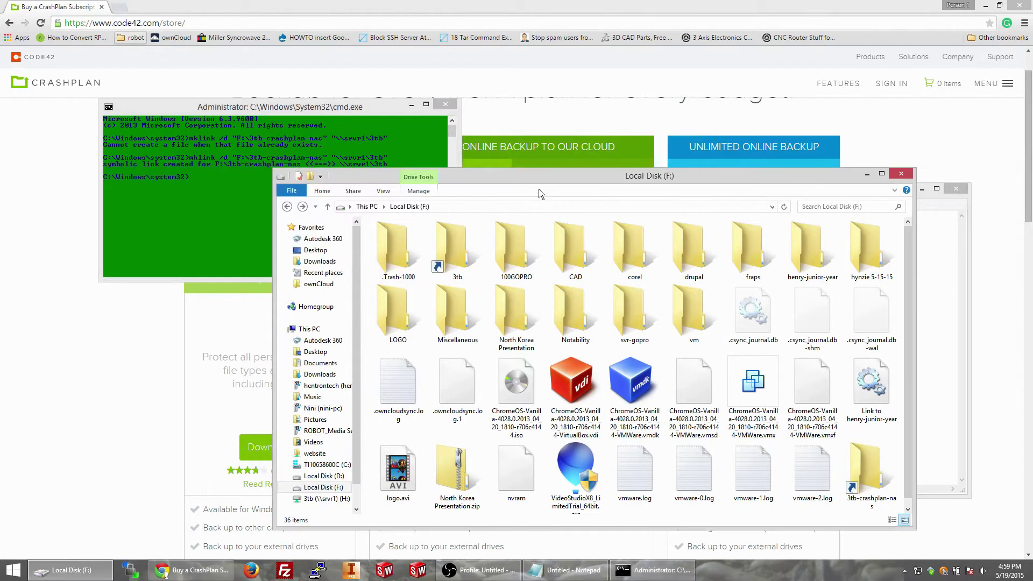
{"action": "left_click", "coordinate": [882, 173]}
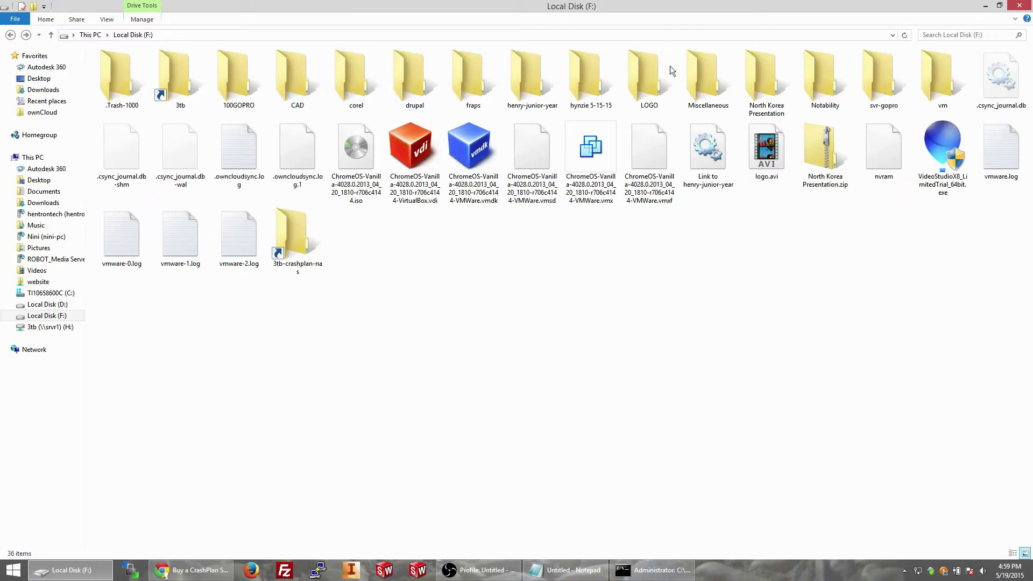
{"action": "mouse_move", "coordinate": [662, 66]}
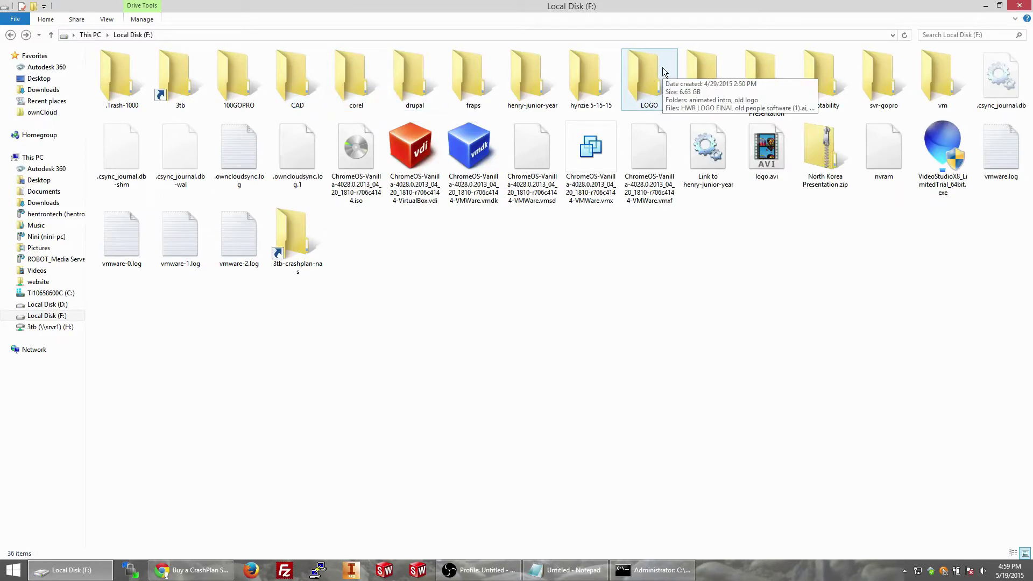
{"action": "double_click", "coordinate": [293, 251]}
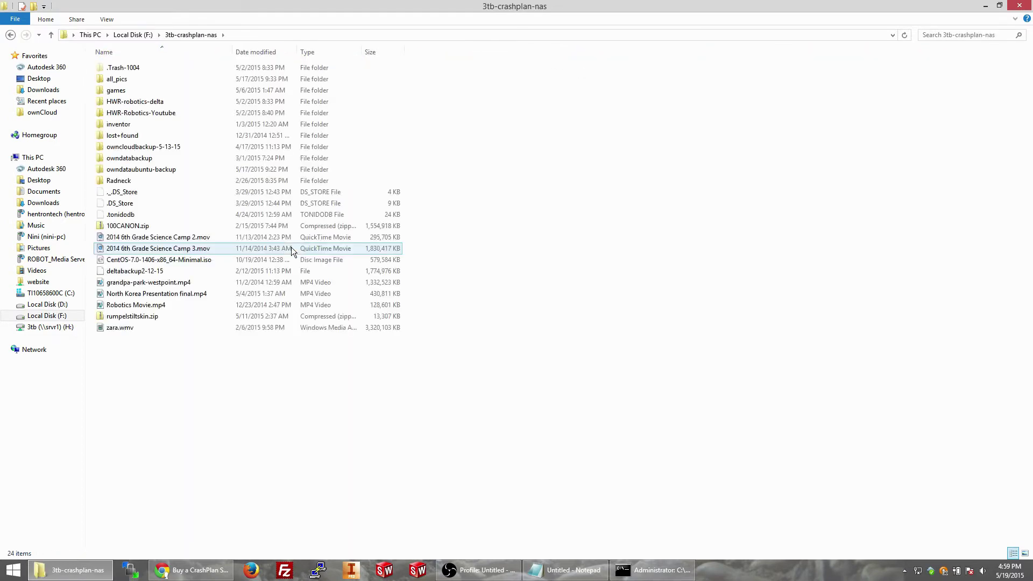
{"action": "left_click_drag", "start_coordinate": [233, 357], "coordinate": [203, 376]}
Step: Open \\srvr1\3tb, compare its 24 items with the link, then minimise Explorer
{"action": "left_click", "coordinate": [288, 35]}
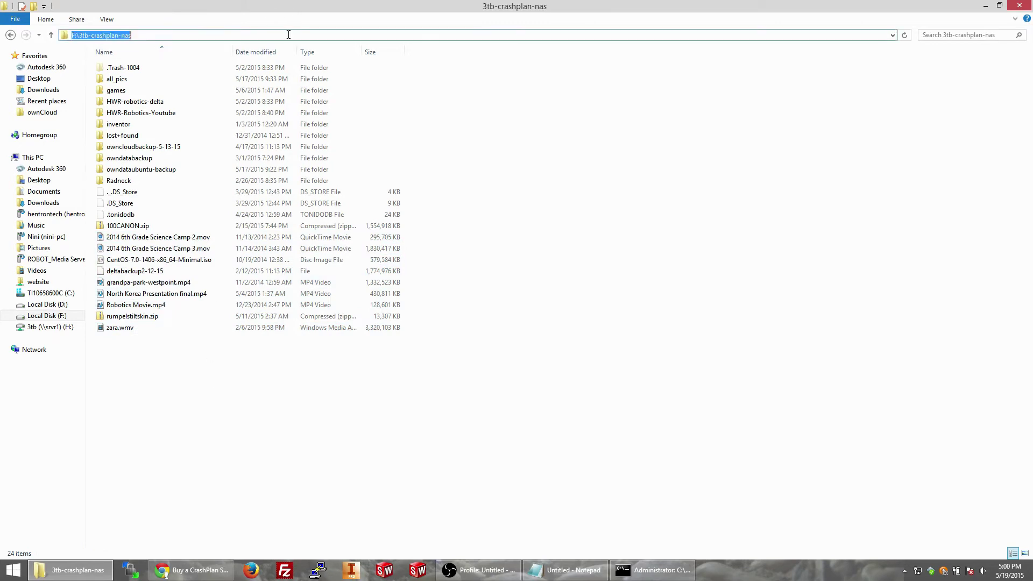
{"action": "type", "text": "\\"}
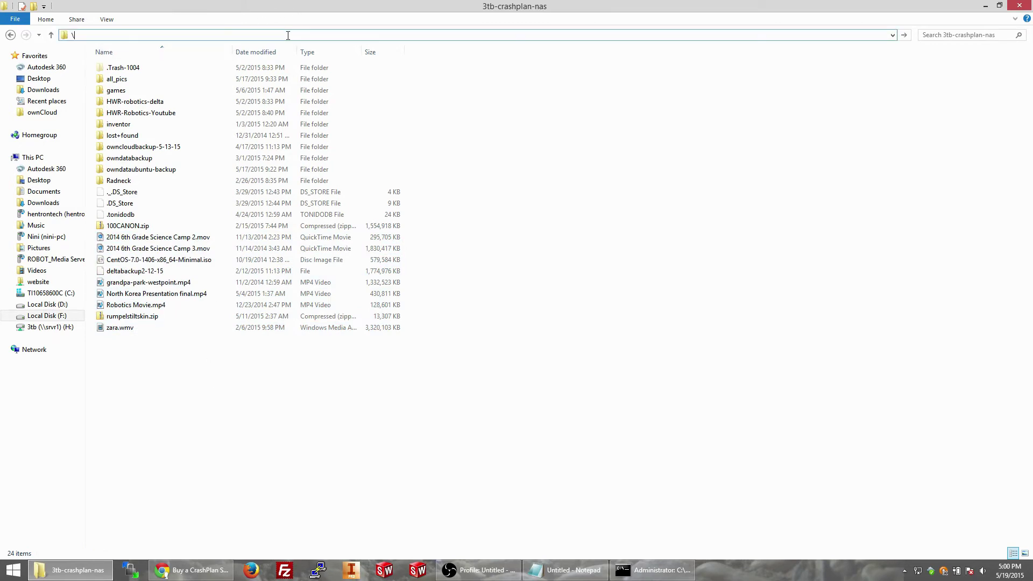
{"action": "type", "text": "\\sr"}
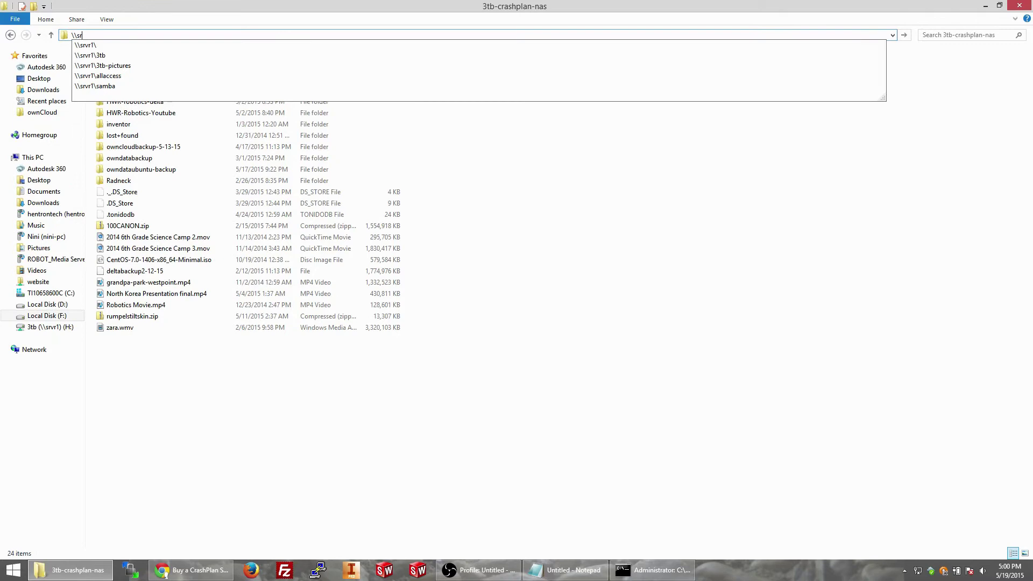
{"action": "type", "text": "vr1\\3tb"}
{"action": "key", "text": "Return"}
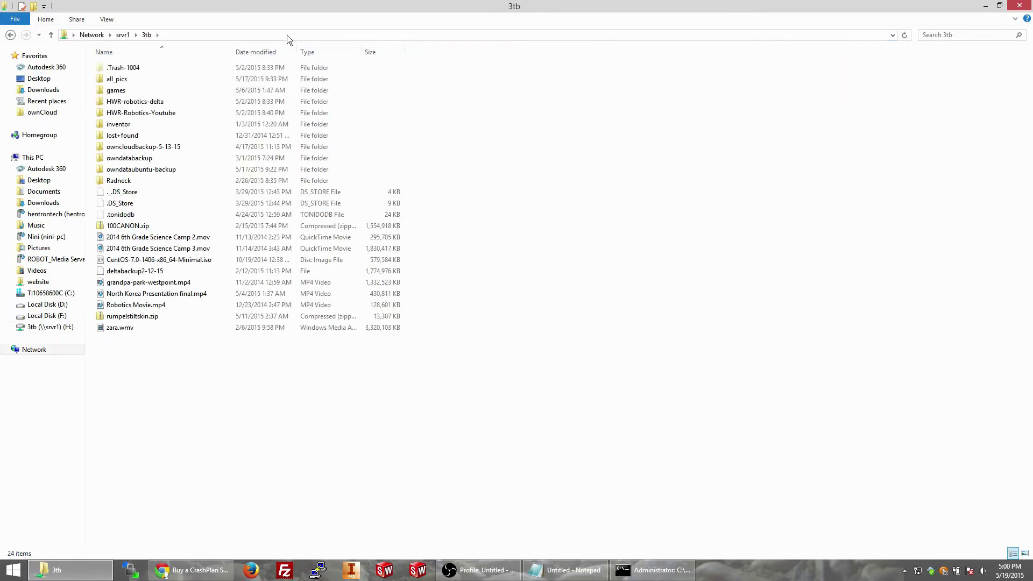
{"action": "left_click_drag", "start_coordinate": [302, 391], "coordinate": [287, 329]}
{"action": "left_click", "coordinate": [312, 373]}
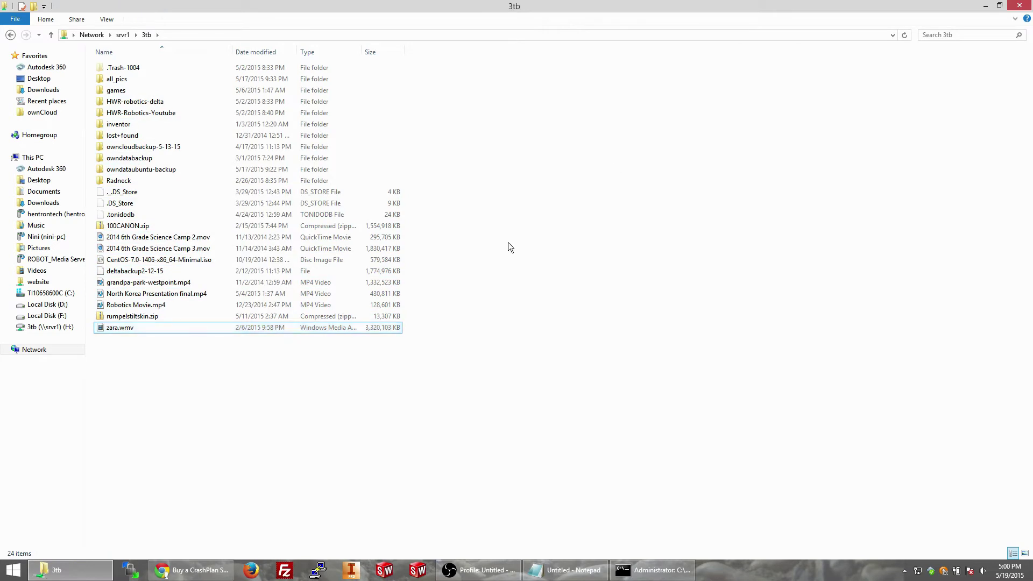
{"action": "left_click", "coordinate": [985, 5]}
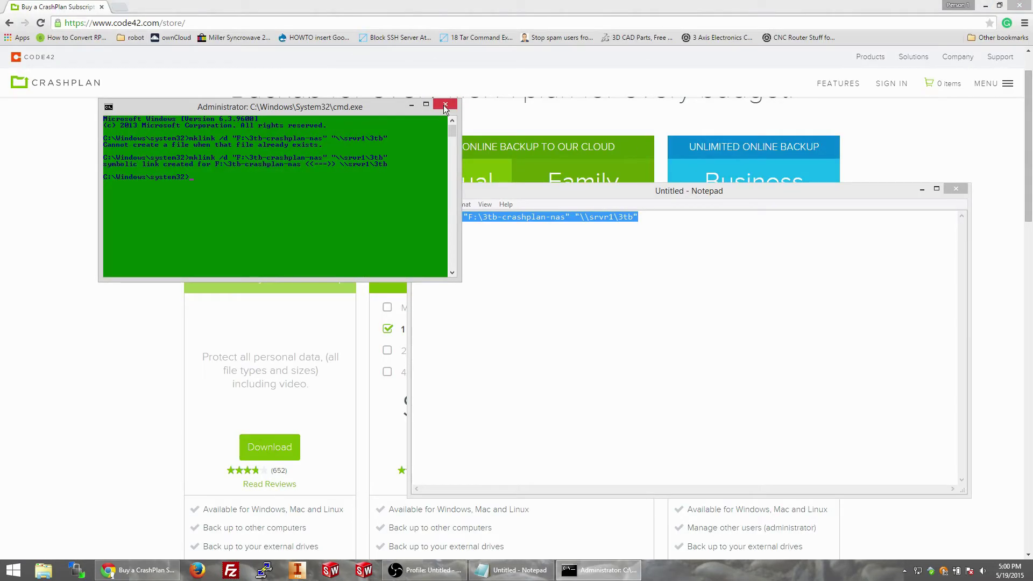
Step: Save the Notepad command note in Documents as 'symbolic for crashplan' and close Notepad
{"action": "left_click", "coordinate": [529, 292]}
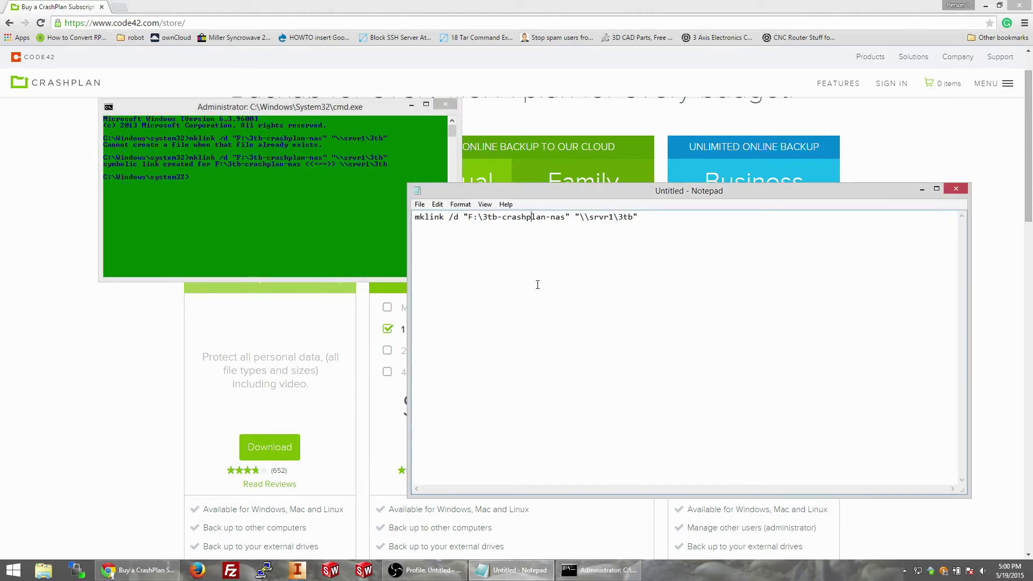
{"action": "left_click", "coordinate": [954, 191]}
{"action": "key", "text": "Return"}
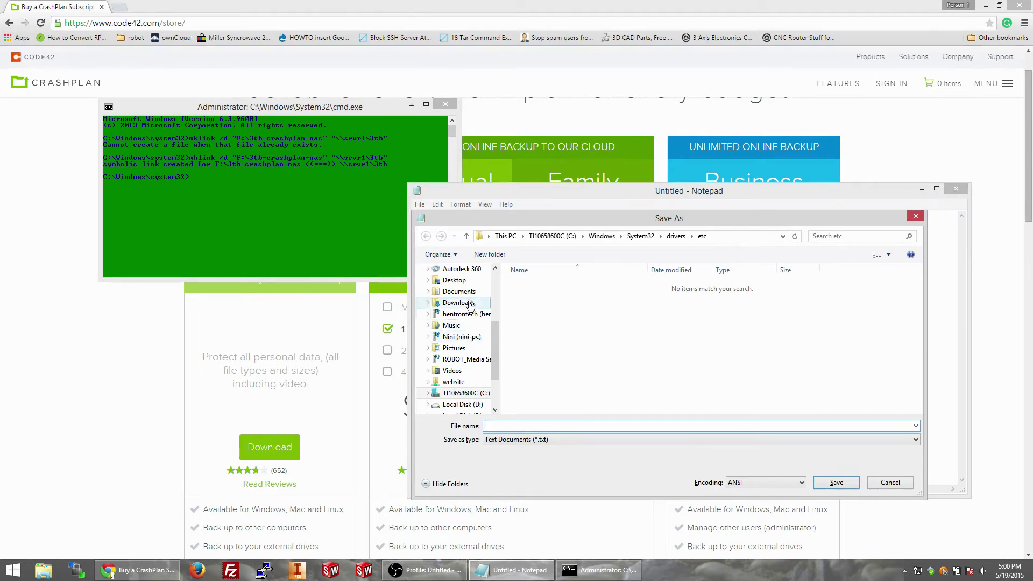
{"action": "left_click", "coordinate": [458, 291]}
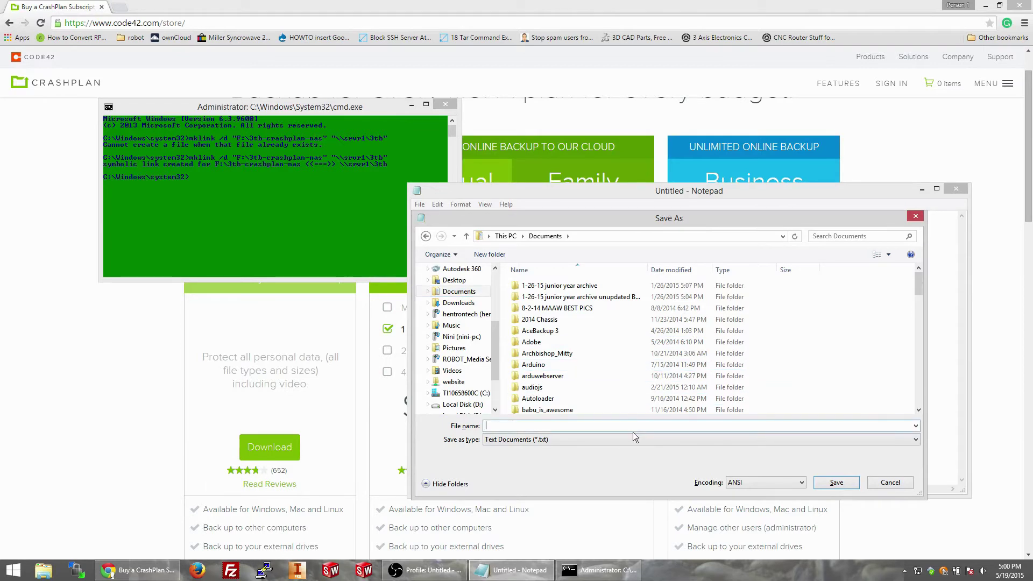
{"action": "type", "text": "symbo"}
{"action": "type", "text": "lic"}
{"action": "type", "text": " link created for F:\\3tb-crashplan"}
{"action": "key", "text": "Return"}
{"action": "key", "text": "alt+F4"}
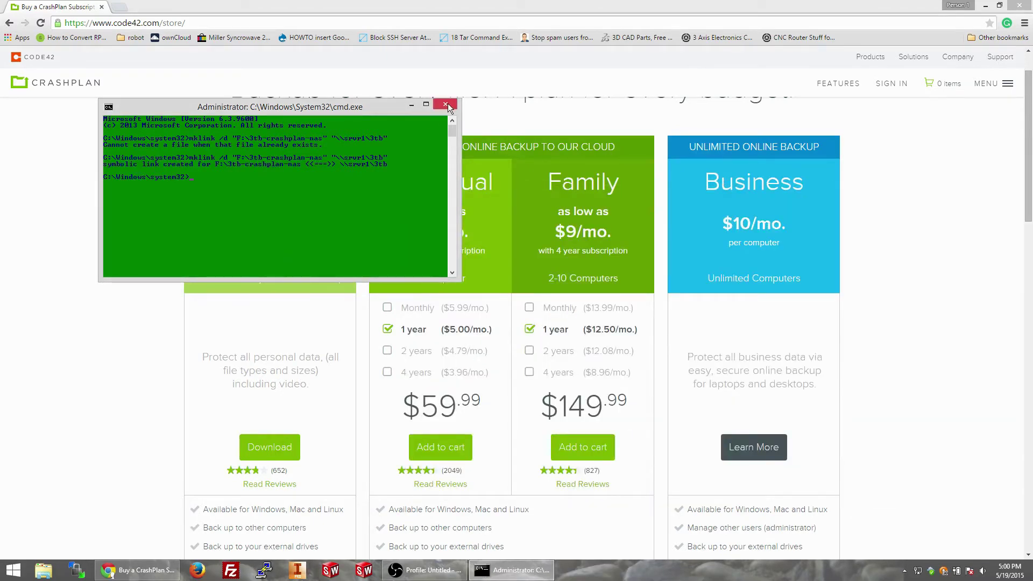
Step: Close the console and go from code42.com via Products, For Home and Get Started to the Free plan download
{"action": "left_click", "coordinate": [446, 105]}
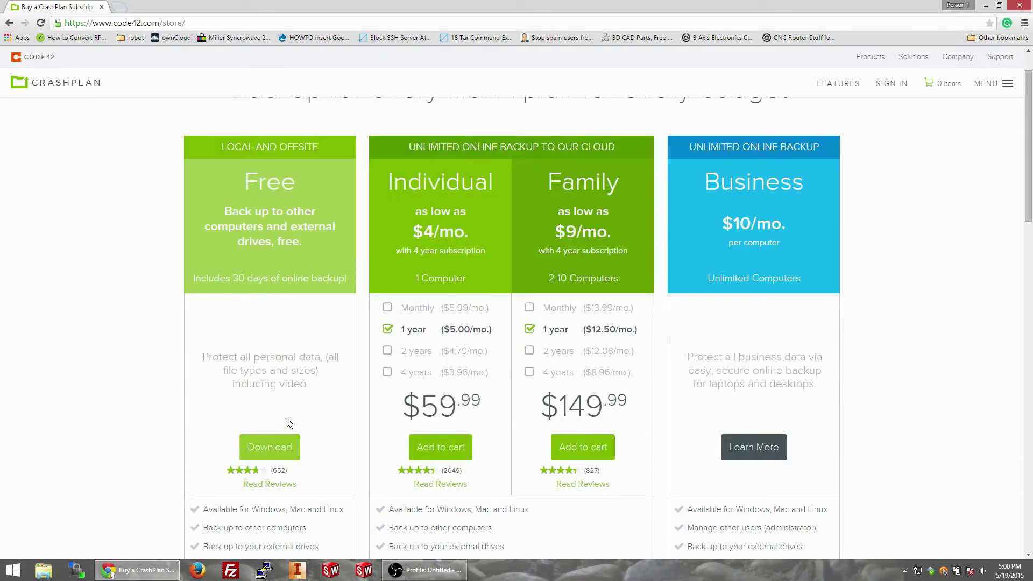
{"action": "scroll", "coordinate": [250, 431], "scroll_direction": "up", "scroll_amount": 1}
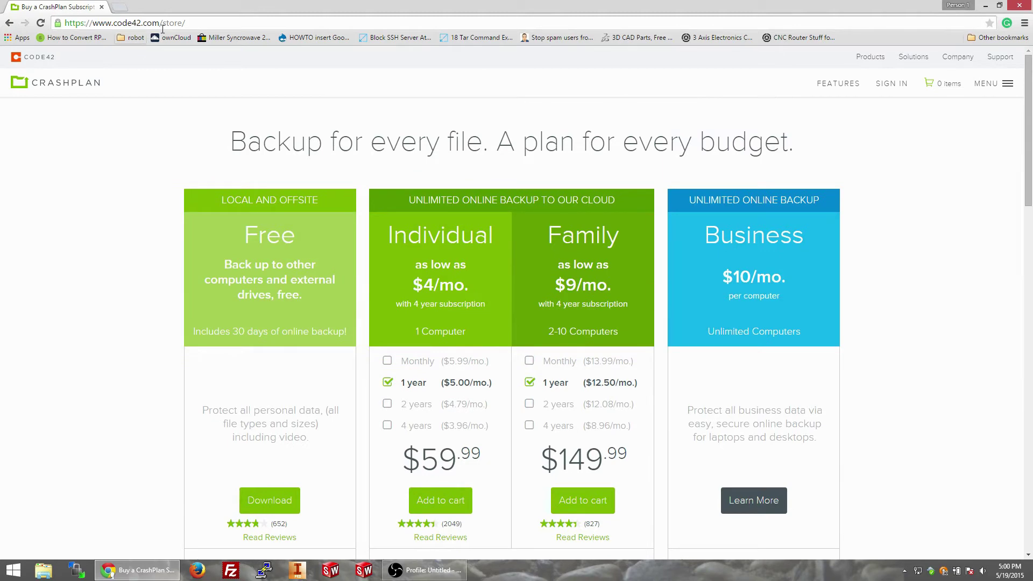
{"action": "left_click", "coordinate": [86, 60]}
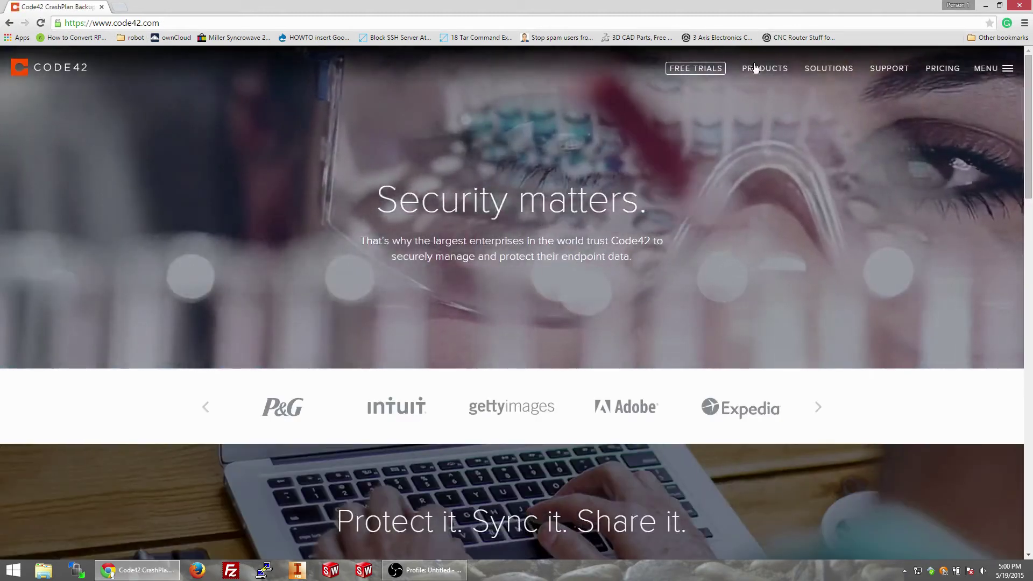
{"action": "left_click", "coordinate": [764, 68]}
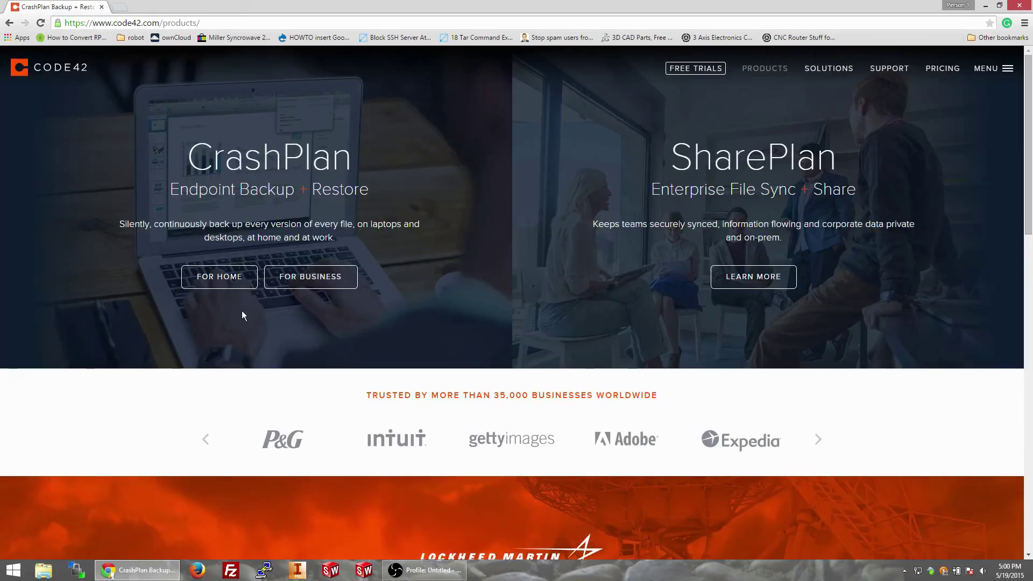
{"action": "left_click", "coordinate": [214, 275]}
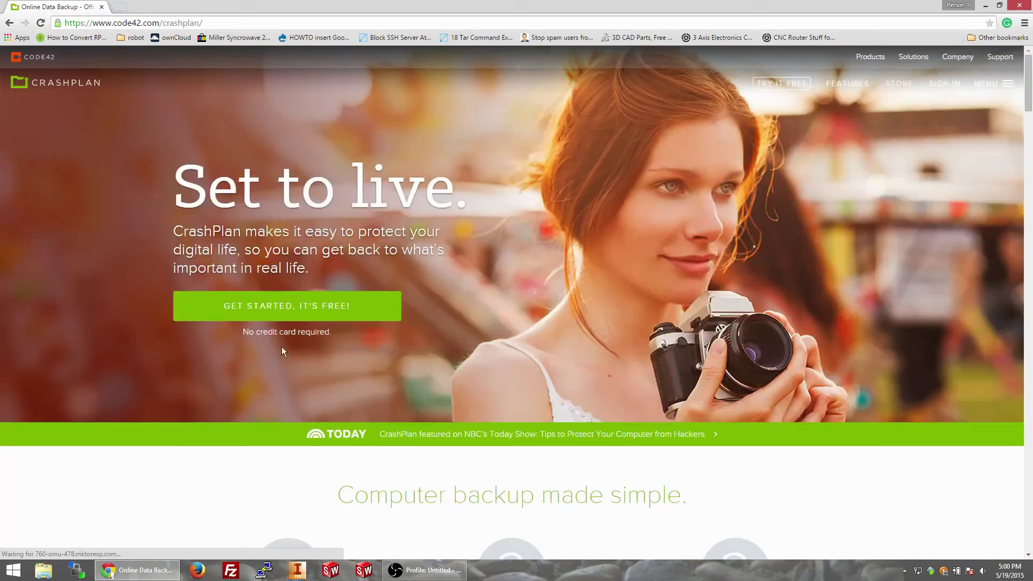
{"action": "left_click", "coordinate": [297, 309]}
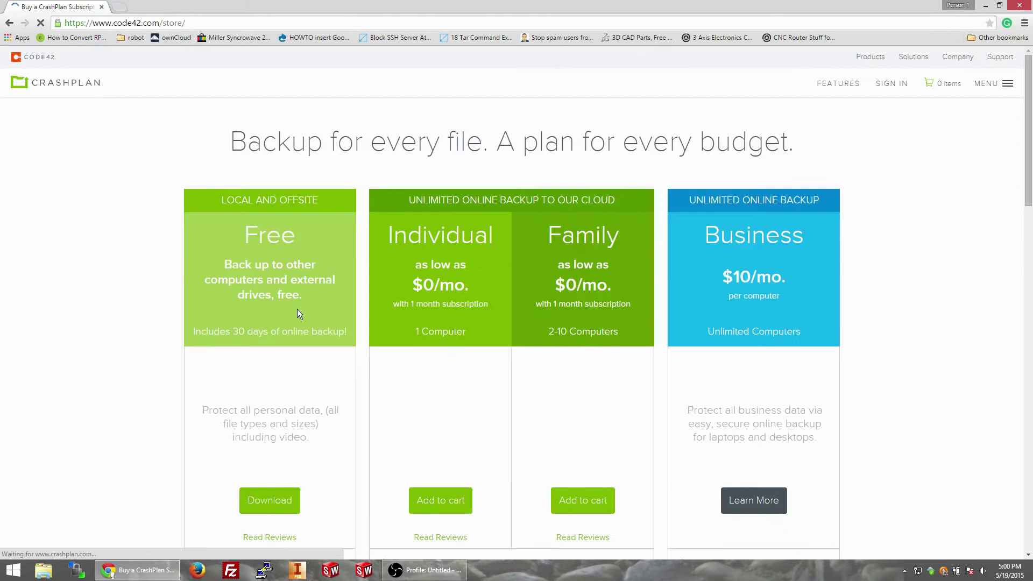
{"action": "scroll", "coordinate": [263, 384], "scroll_direction": "down", "scroll_amount": 3}
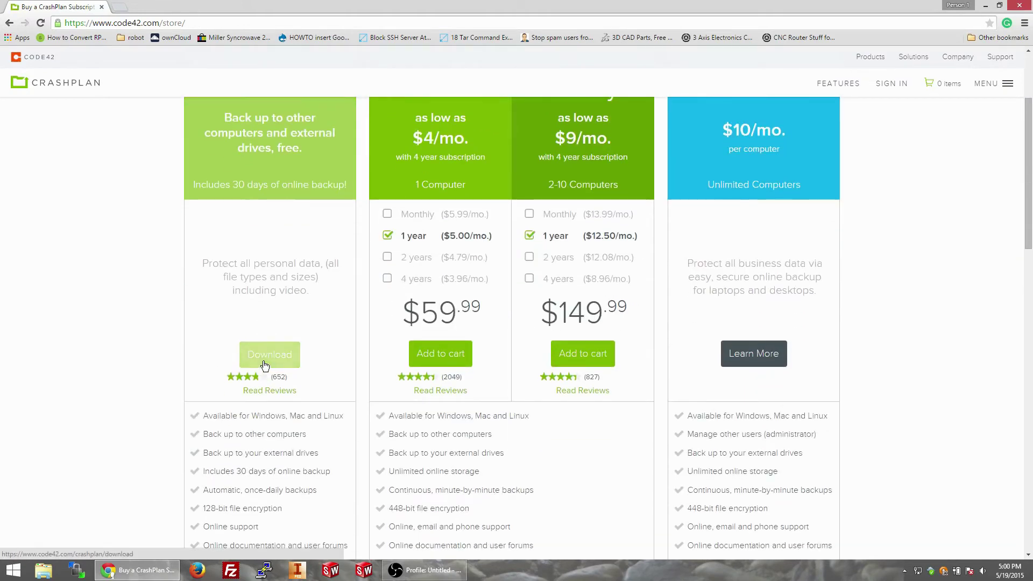
{"action": "left_click", "coordinate": [264, 362]}
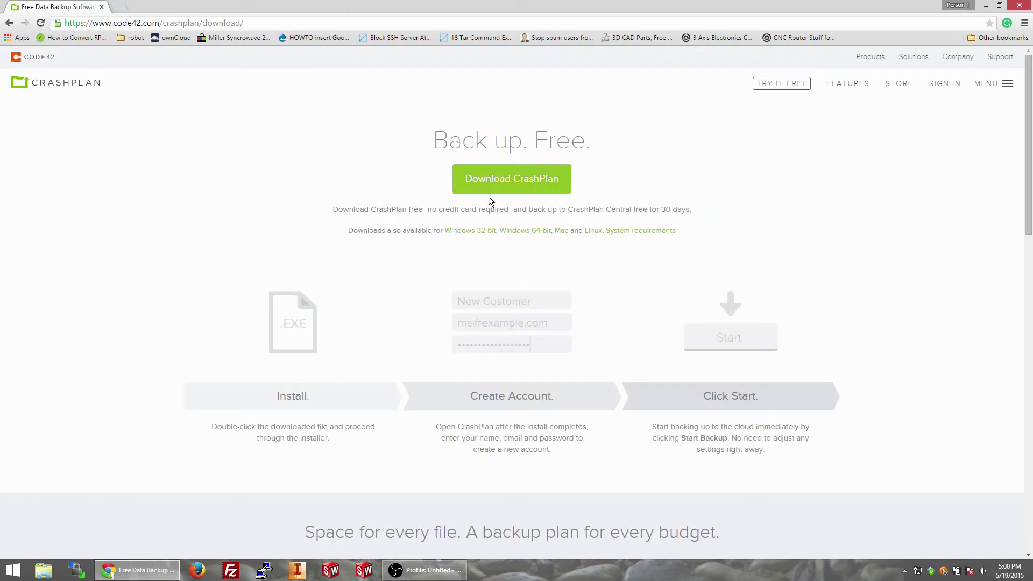
Step: Download the CrashPlan-x64_4.2.0 installer, cancel the duplicate download, and run the installer
{"action": "left_click", "coordinate": [509, 187]}
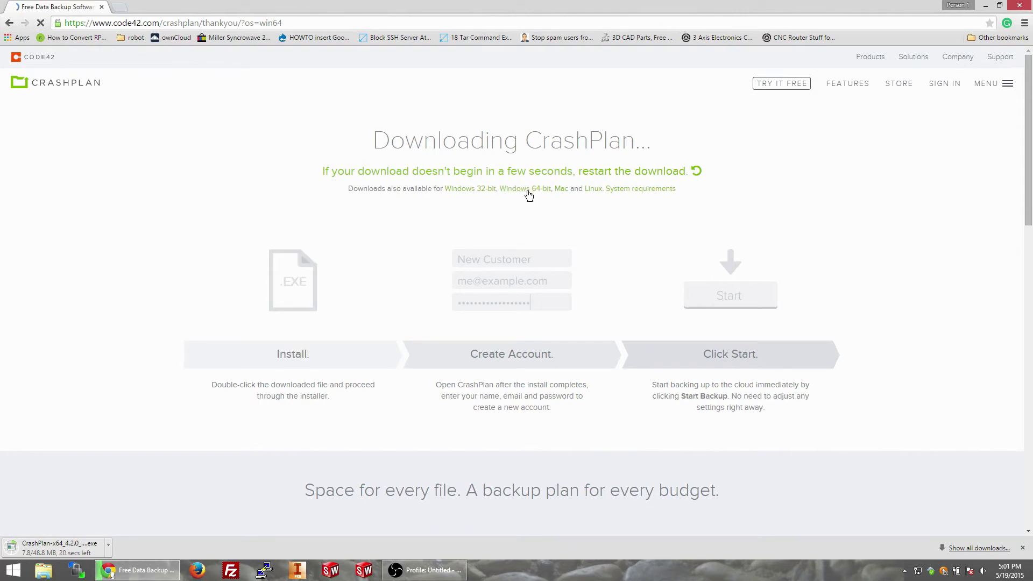
{"action": "left_click", "coordinate": [106, 545]}
{"action": "left_click", "coordinate": [111, 529]}
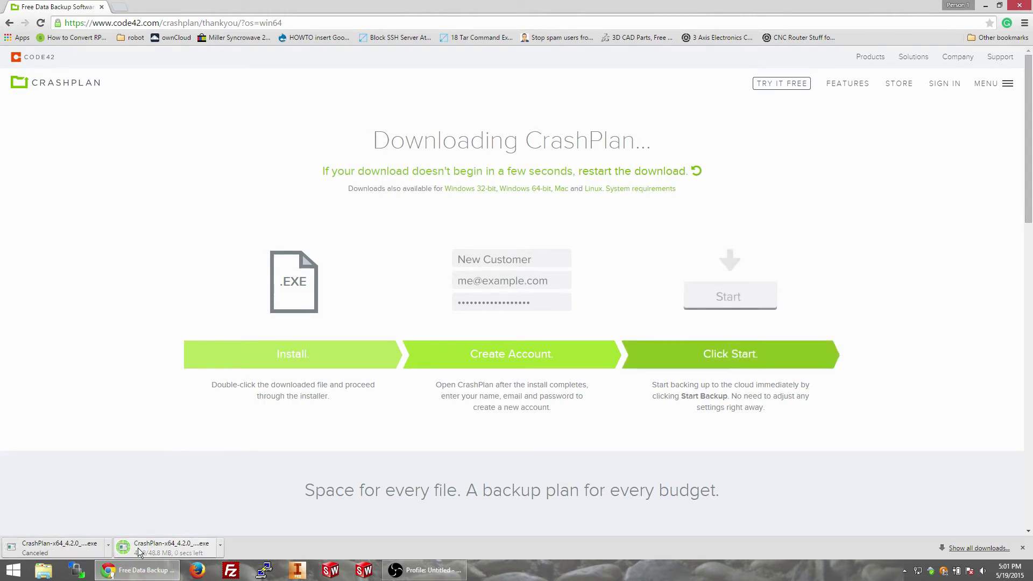
{"action": "left_click", "coordinate": [163, 550]}
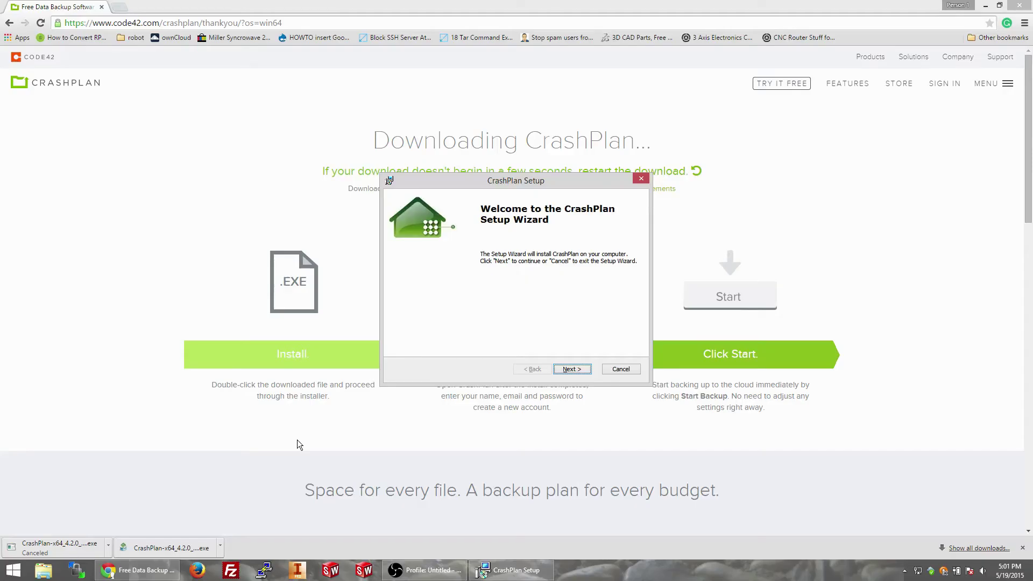
Step: Approve the installer, accept the licence terms, and run CrashPlan Setup through to completion
{"action": "key", "text": "Return"}
{"action": "left_click", "coordinate": [438, 328]}
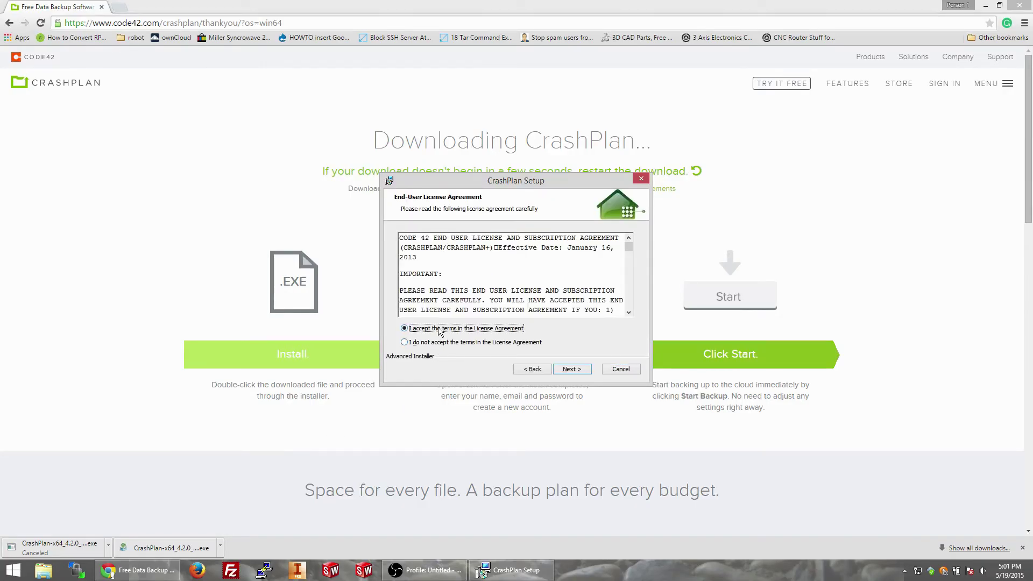
{"action": "key", "text": "Return"}
{"action": "key", "text": "Return"}
{"action": "key", "text": "Return"}
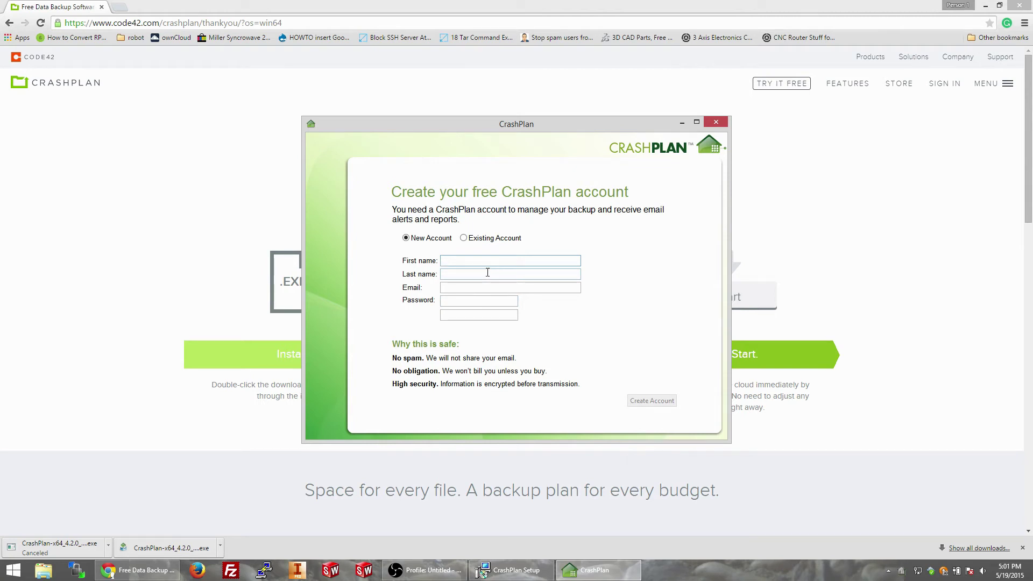
Step: Fill in the user's first name, last name and e-mail, fixing the typos along the way
{"action": "key", "text": "Tab"}
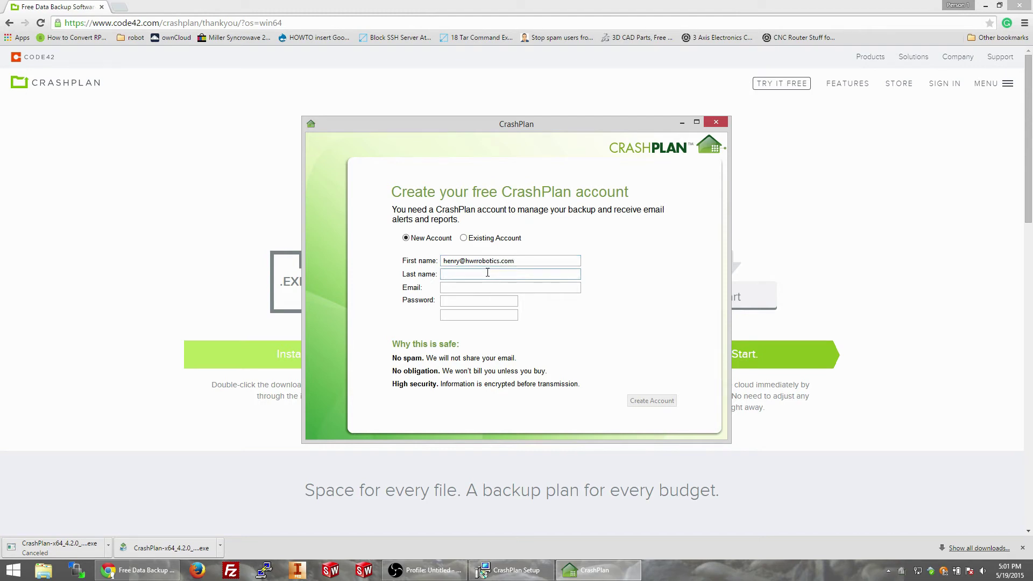
{"action": "key", "text": "BackSpace"}
{"action": "key", "text": "BackSpace"}
{"action": "key", "text": "BackSpace"}
{"action": "key", "text": "BackSpace"}
{"action": "key", "text": "BackSpace"}
{"action": "key", "text": "BackSpace"}
{"action": "key", "text": "Tab"}
{"action": "key", "text": "BackSpace"}
{"action": "key", "text": "BackSpace"}
{"action": "key", "text": "BackSpace"}
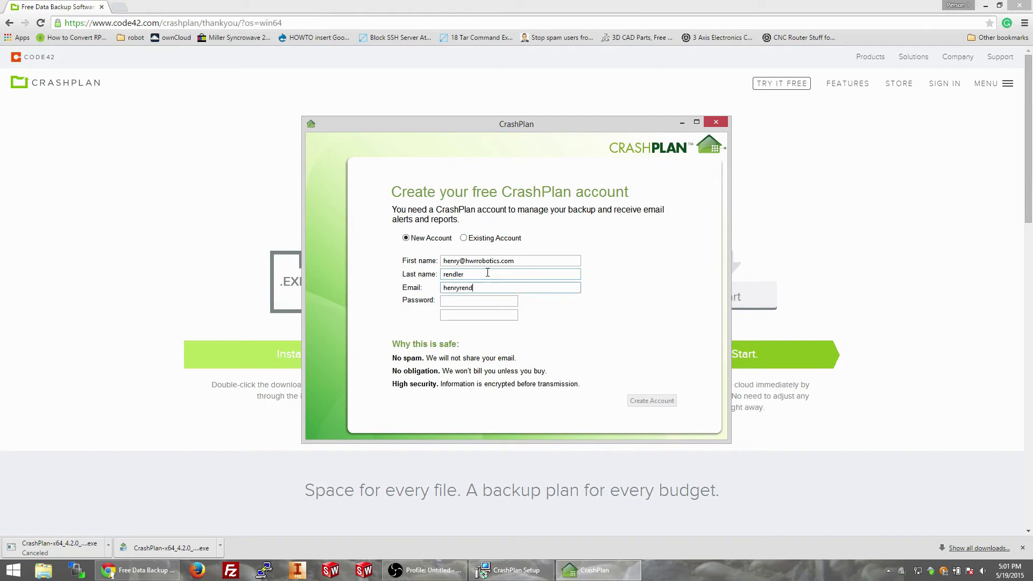
{"action": "key", "text": "BackSpace"}
{"action": "key", "text": "BackSpace"}
{"action": "key", "text": "BackSpace"}
{"action": "key", "text": "BackSpace"}
{"action": "key", "text": "BackSpace"}
{"action": "key", "text": "BackSpace"}
{"action": "key", "text": "BackSpace"}
{"action": "key", "text": "BackSpace"}
{"action": "left_click_drag", "start_coordinate": [460, 262], "coordinate": [738, 297]}
{"action": "key", "text": "BackSpace"}
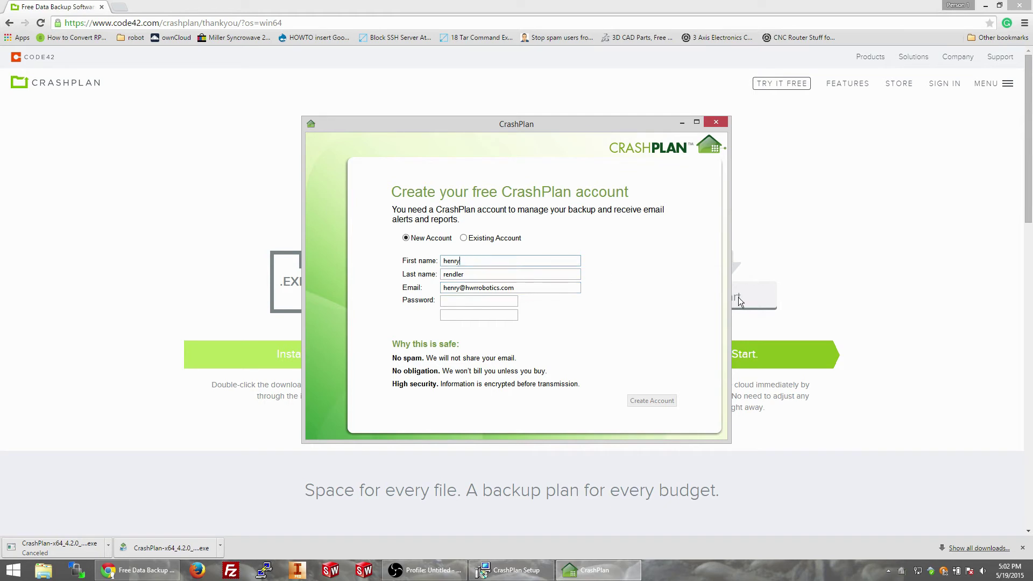
Step: Enter and retype a very strong account password, then submit Create Account
{"action": "left_click", "coordinate": [473, 301]}
{"action": "type", "text": "•••••••••••"}
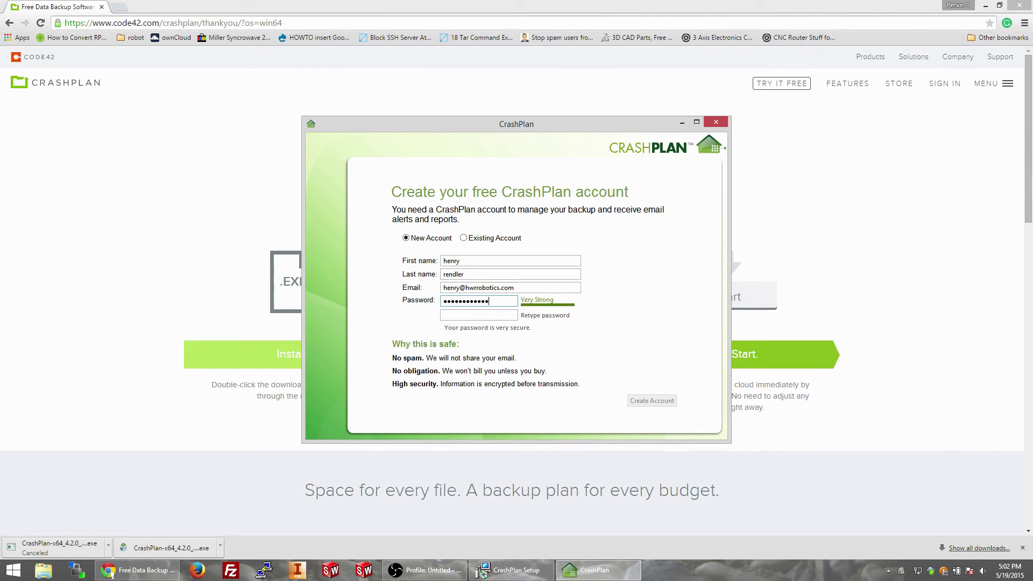
{"action": "type", "text": "••"}
{"action": "key", "text": "Tab"}
{"action": "type", "text": "•••••••••••••"}
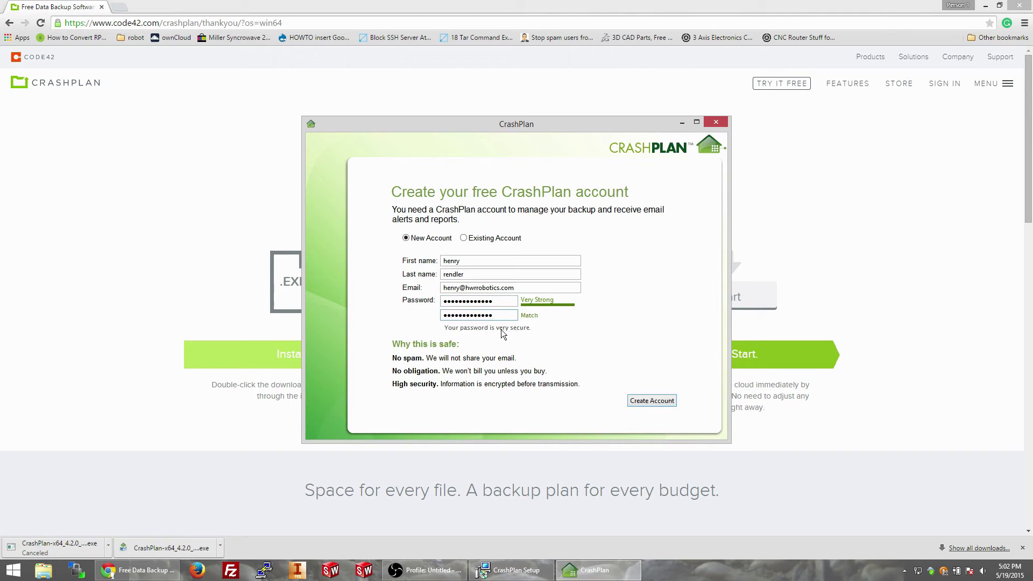
{"action": "left_click", "coordinate": [646, 403]}
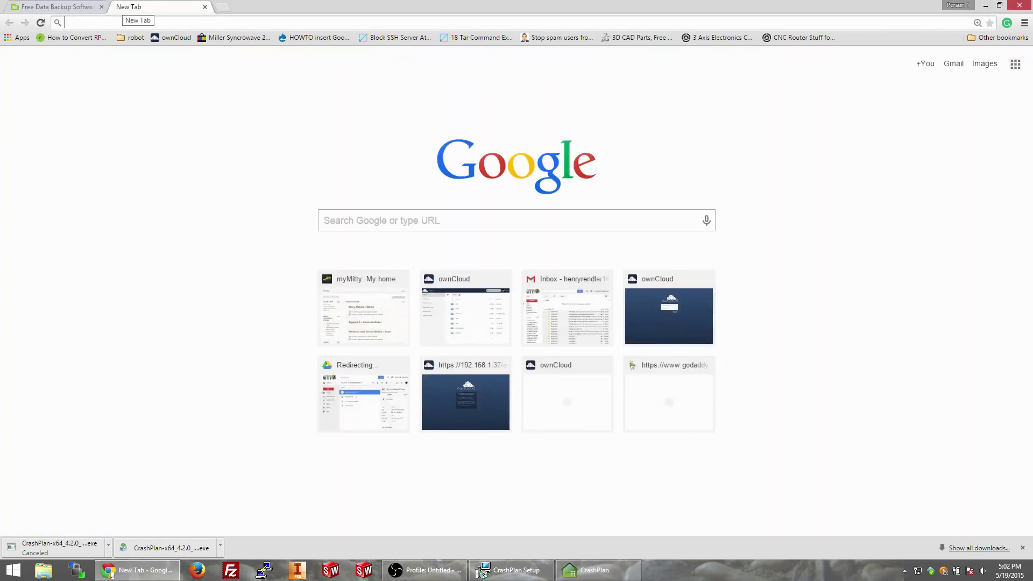
Step: Search Google for 'code 42 crashplan nas backup' and open the NAS devices backup article
{"action": "type", "text": "code 4"}
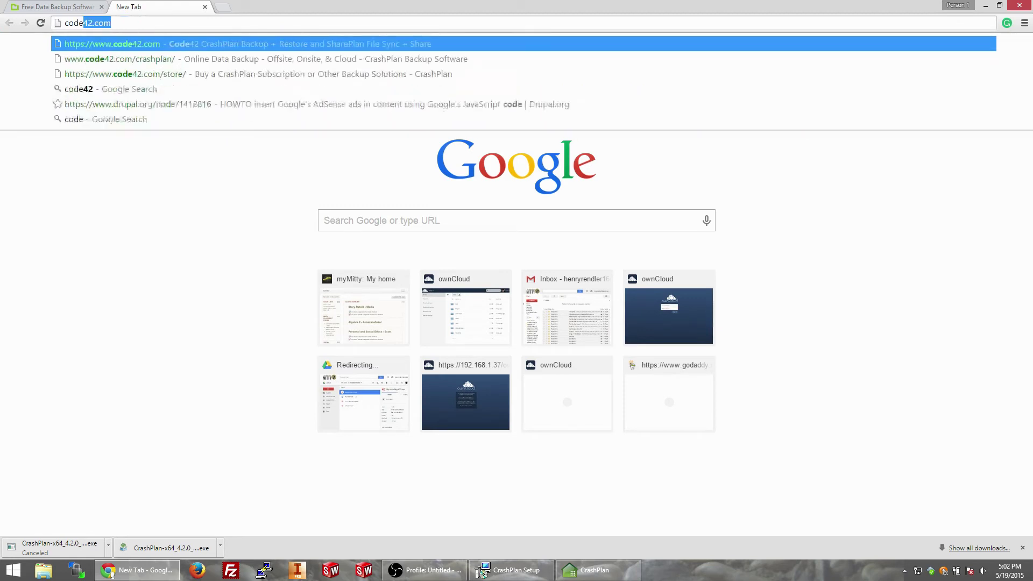
{"action": "type", "text": "2 crash"}
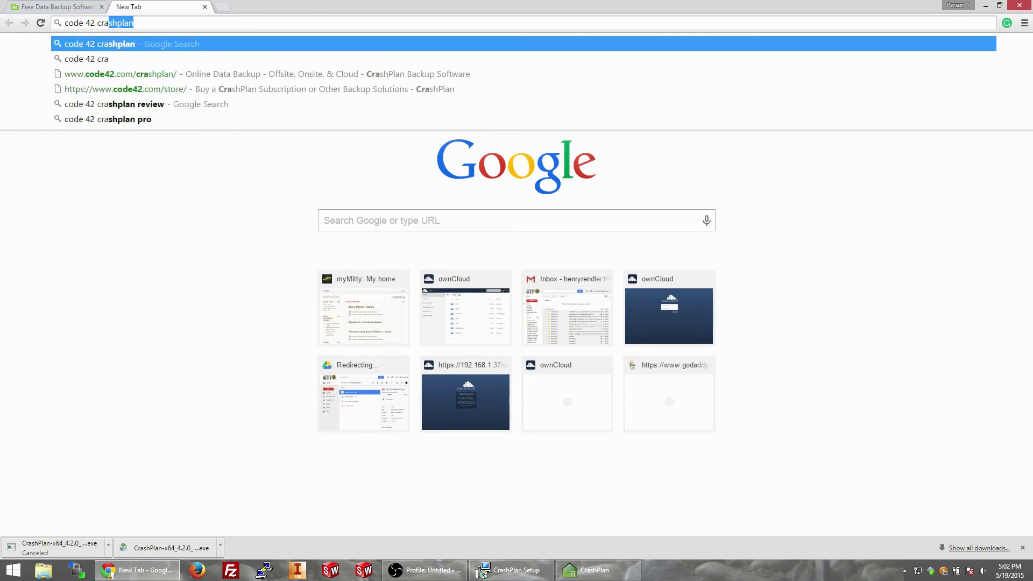
{"action": "type", "text": "plan nas backup"}
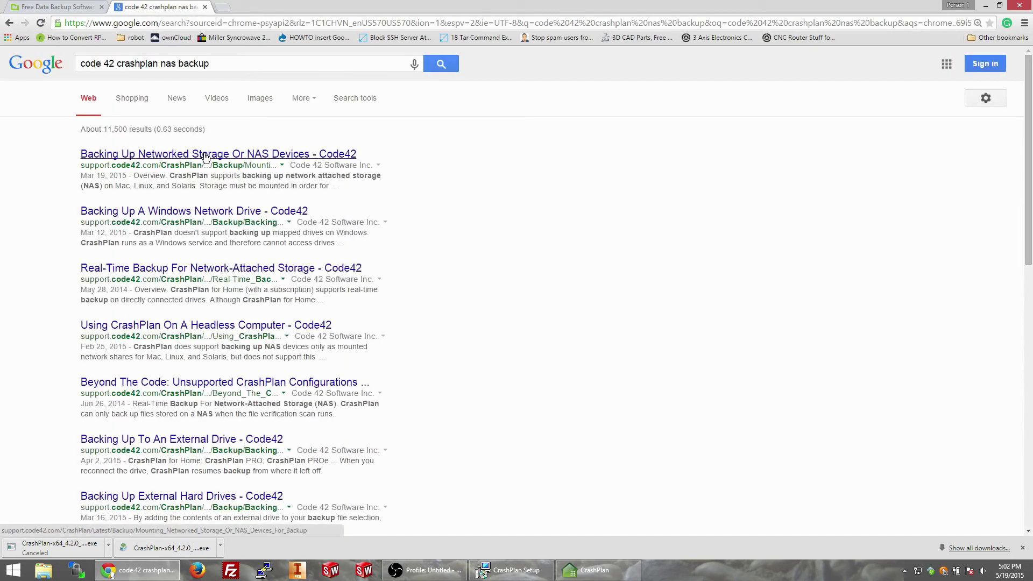
{"action": "left_click", "coordinate": [205, 154]}
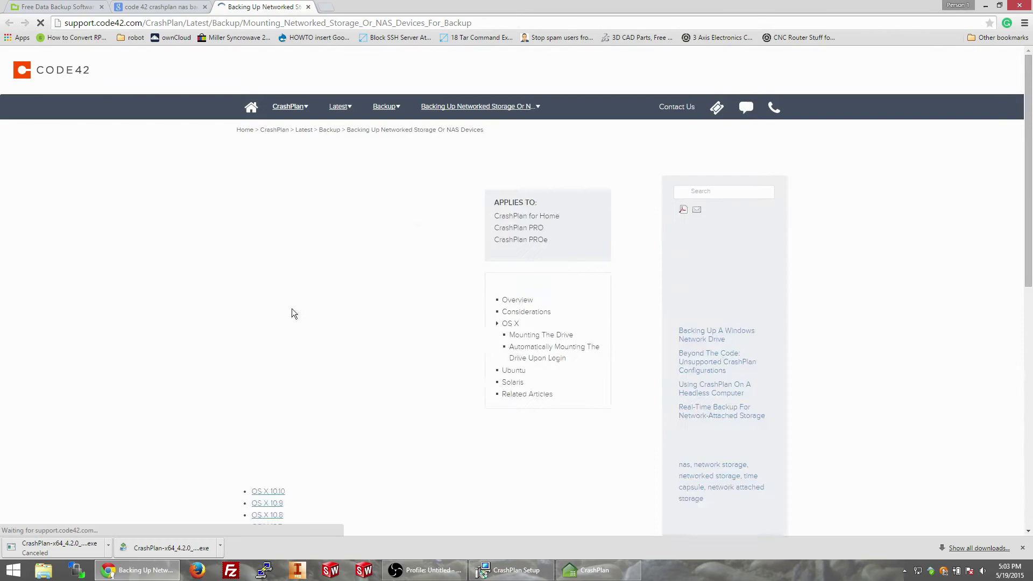
{"action": "scroll", "coordinate": [375, 377], "scroll_direction": "down", "scroll_amount": 2}
{"action": "scroll", "coordinate": [376, 382], "scroll_direction": "down", "scroll_amount": 7}
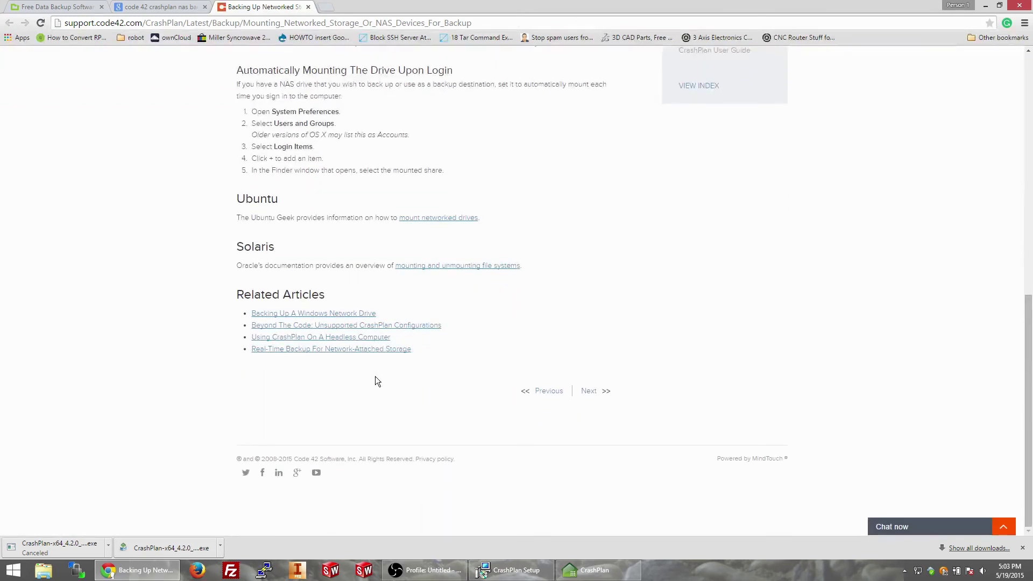
{"action": "scroll", "coordinate": [376, 380], "scroll_direction": "down", "scroll_amount": 1}
Step: Open the 'Backing Up A Windows Network Drive' article and look over its example mount command
{"action": "left_click", "coordinate": [330, 333]}
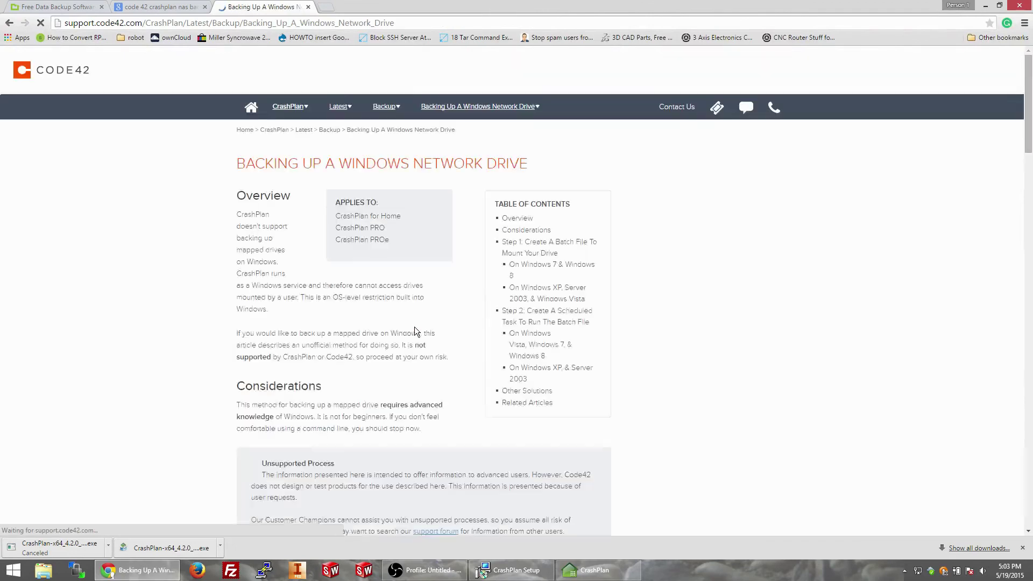
{"action": "scroll", "coordinate": [413, 327], "scroll_direction": "down", "scroll_amount": 2}
{"action": "scroll", "coordinate": [355, 349], "scroll_direction": "down", "scroll_amount": 1}
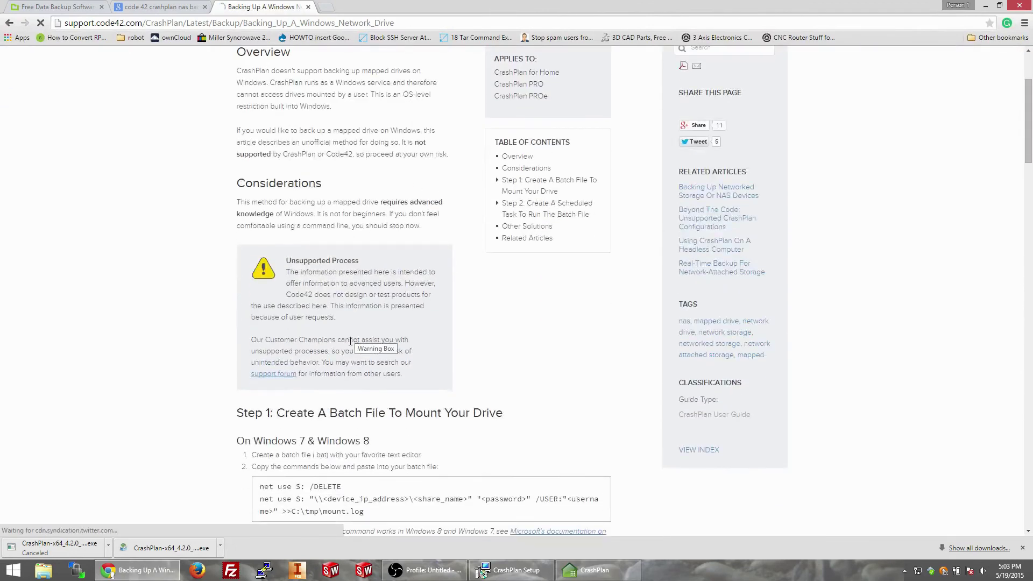
{"action": "scroll", "coordinate": [282, 295], "scroll_direction": "down", "scroll_amount": 2}
{"action": "scroll", "coordinate": [282, 294], "scroll_direction": "down", "scroll_amount": 4}
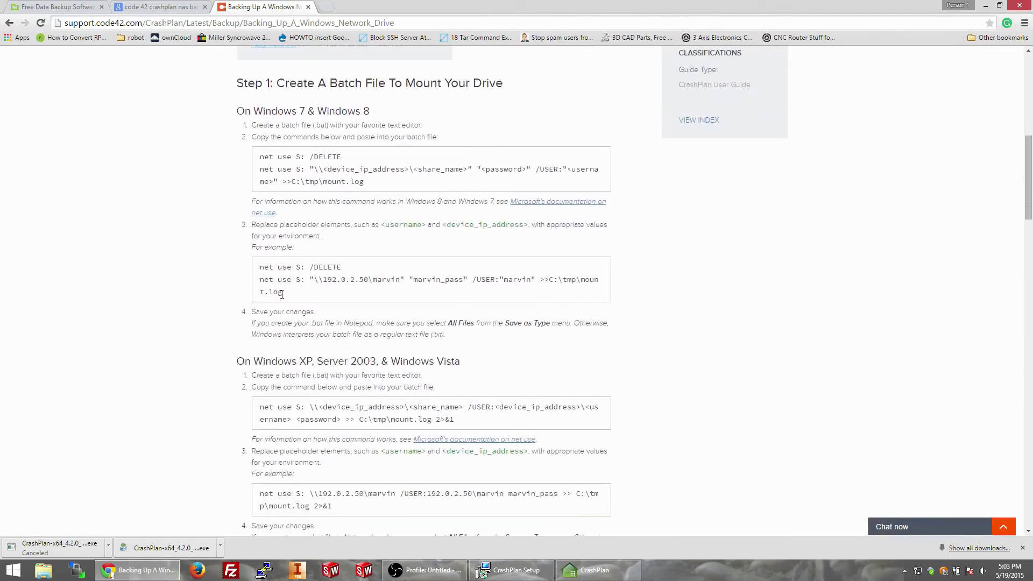
{"action": "left_click_drag", "start_coordinate": [309, 253], "coordinate": [252, 157]}
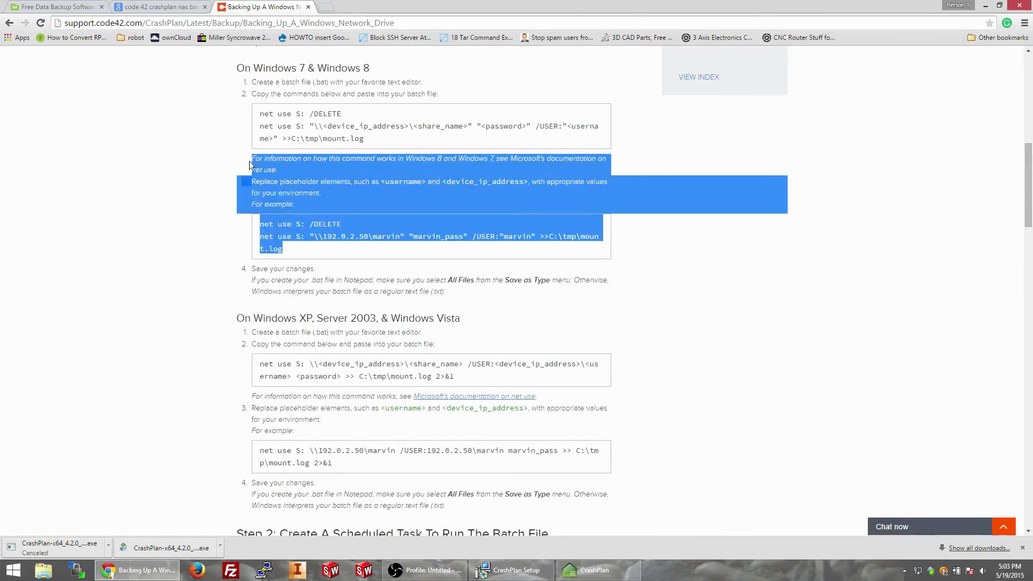
{"action": "left_click", "coordinate": [209, 285]}
Step: Read through the rest of the network drive article and close its tab
{"action": "scroll", "coordinate": [205, 327], "scroll_direction": "down", "scroll_amount": 2}
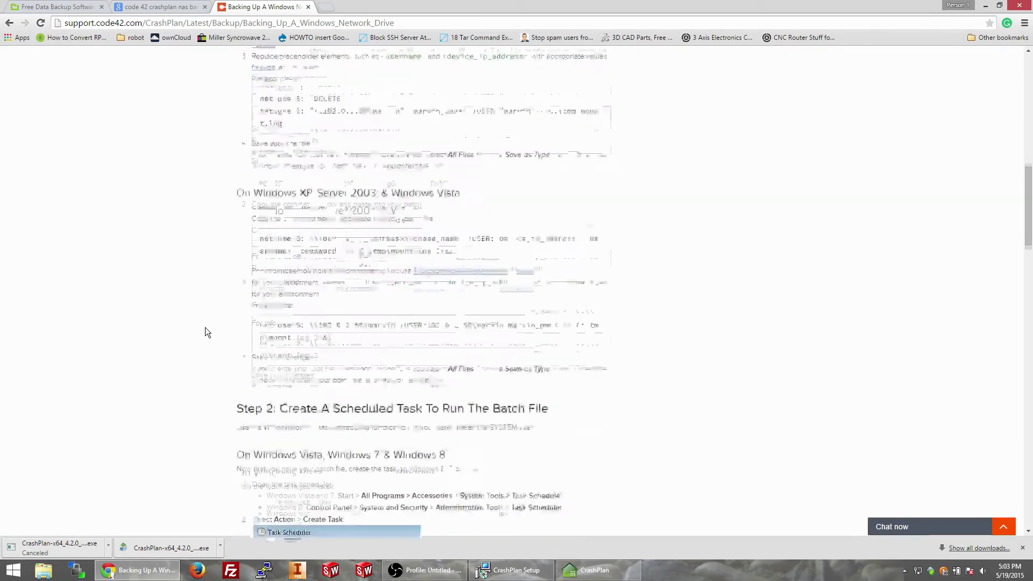
{"action": "scroll", "coordinate": [205, 327], "scroll_direction": "up", "scroll_amount": 4}
{"action": "scroll", "coordinate": [205, 327], "scroll_direction": "up", "scroll_amount": 2}
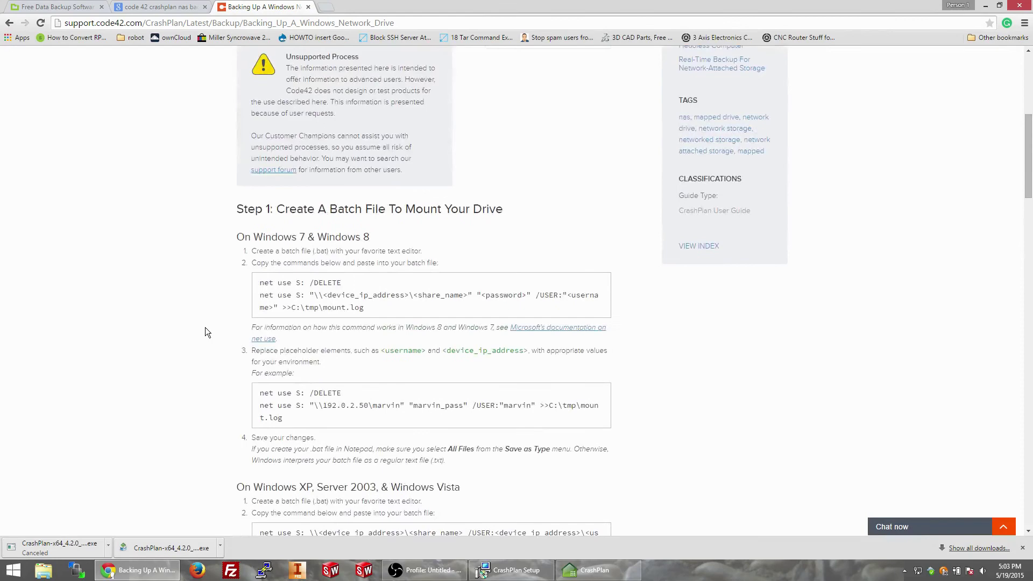
{"action": "scroll", "coordinate": [205, 327], "scroll_direction": "down", "scroll_amount": 14}
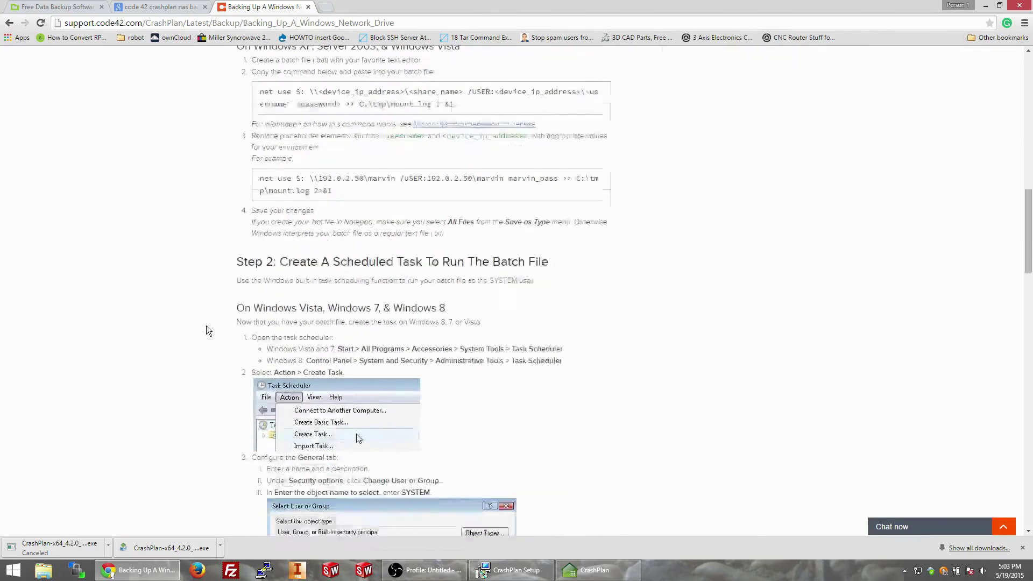
{"action": "scroll", "coordinate": [209, 331], "scroll_direction": "up", "scroll_amount": 3}
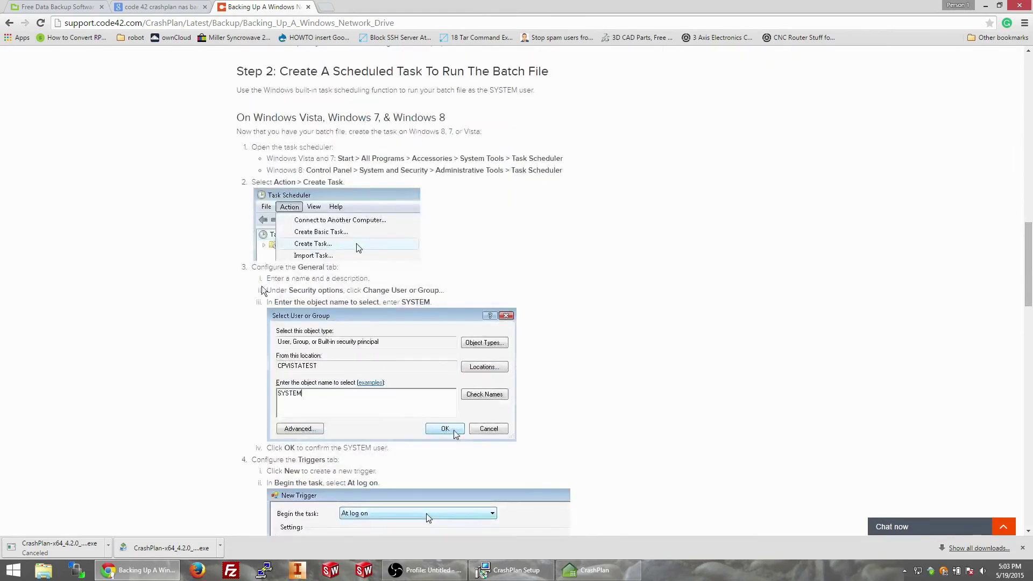
{"action": "scroll", "coordinate": [205, 323], "scroll_direction": "down", "scroll_amount": 4}
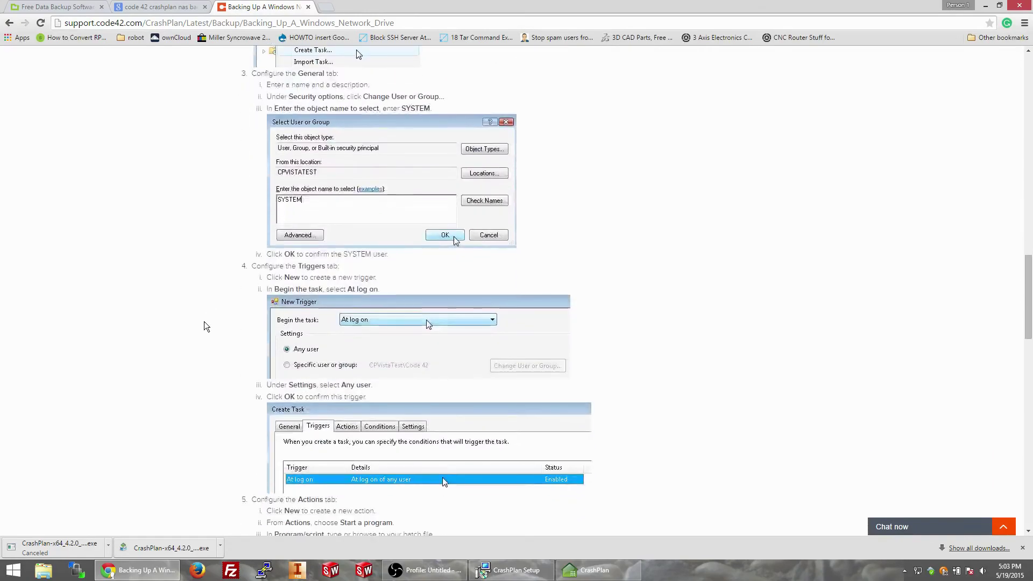
{"action": "scroll", "coordinate": [204, 323], "scroll_direction": "down", "scroll_amount": 3}
{"action": "scroll", "coordinate": [204, 321], "scroll_direction": "down", "scroll_amount": 15}
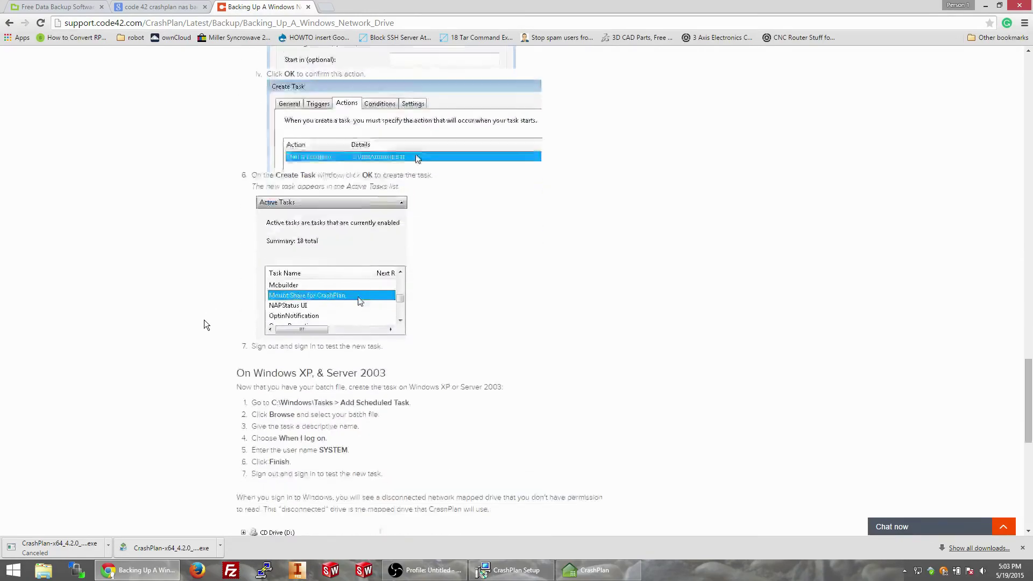
{"action": "scroll", "coordinate": [204, 325], "scroll_direction": "up", "scroll_amount": 20}
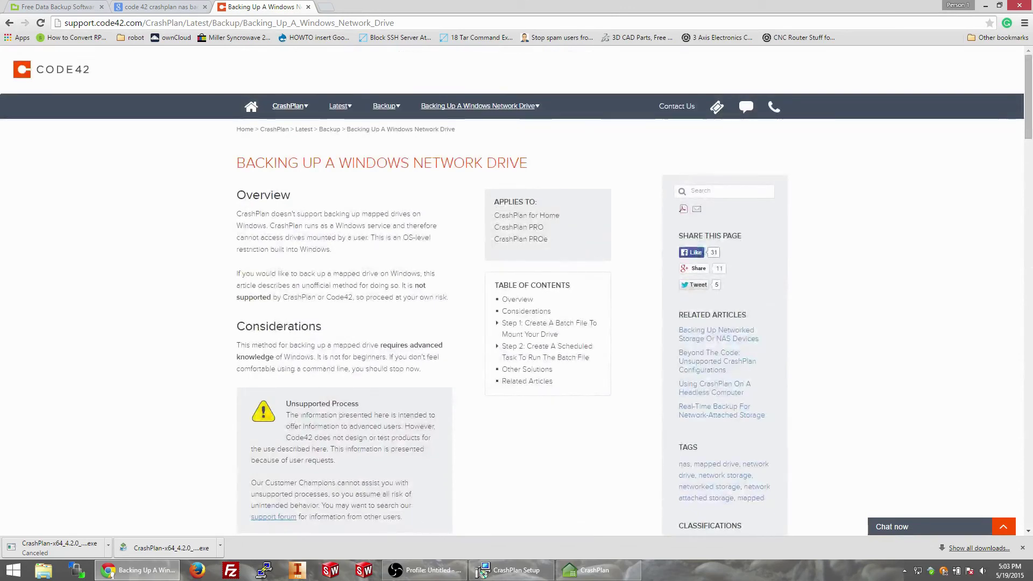
{"action": "left_click", "coordinate": [308, 7]}
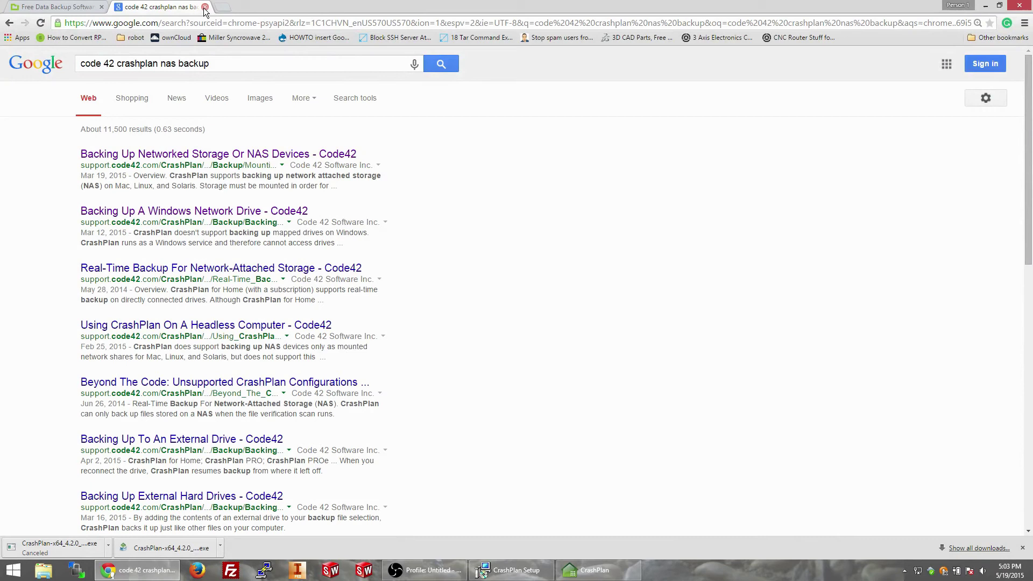
Step: Finish the CrashPlan Setup wizard, return to the account form, and check the network connection
{"action": "left_click", "coordinate": [506, 572]}
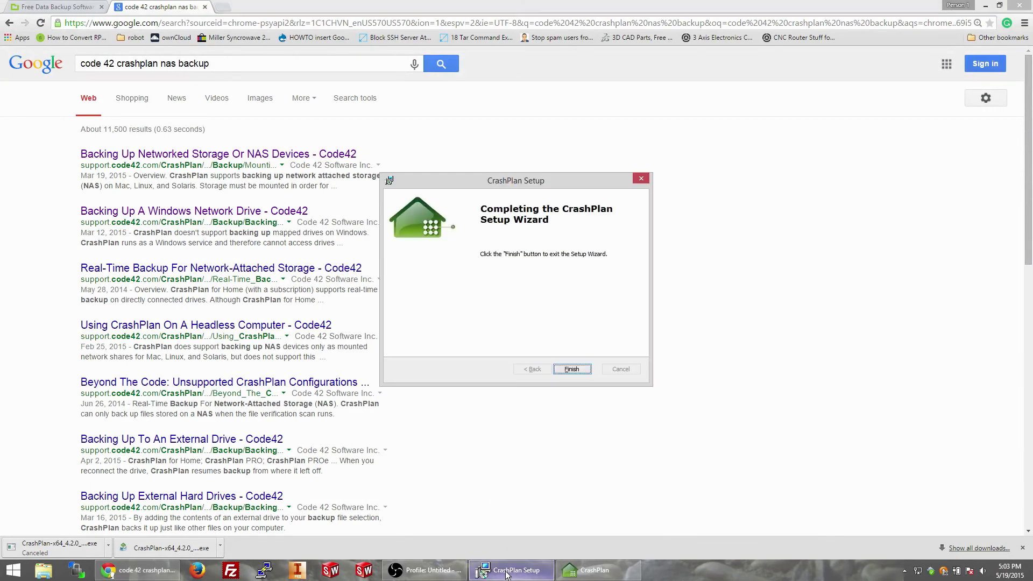
{"action": "left_click", "coordinate": [576, 368]}
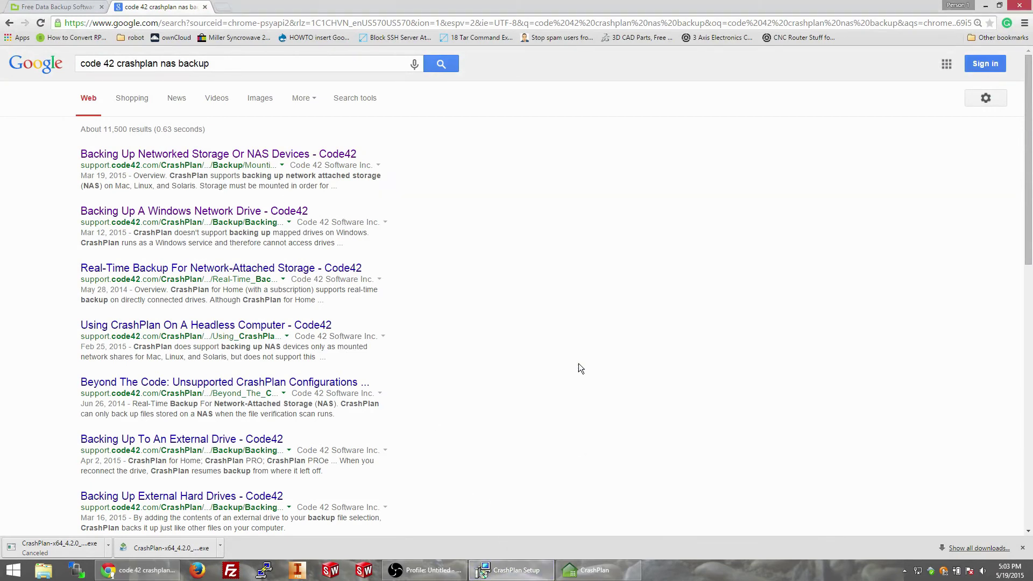
{"action": "left_click", "coordinate": [508, 571]}
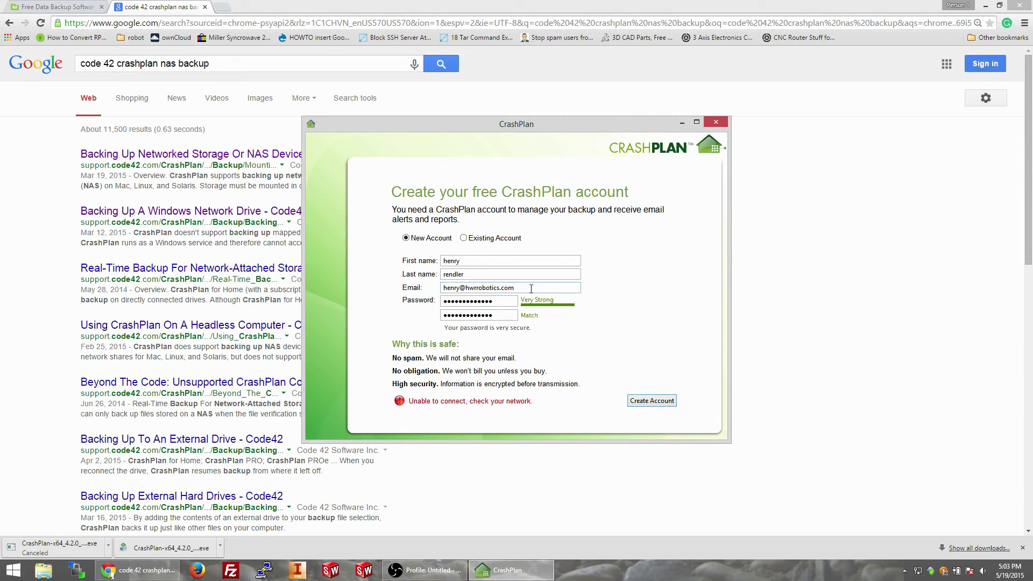
{"action": "left_click", "coordinate": [917, 572]}
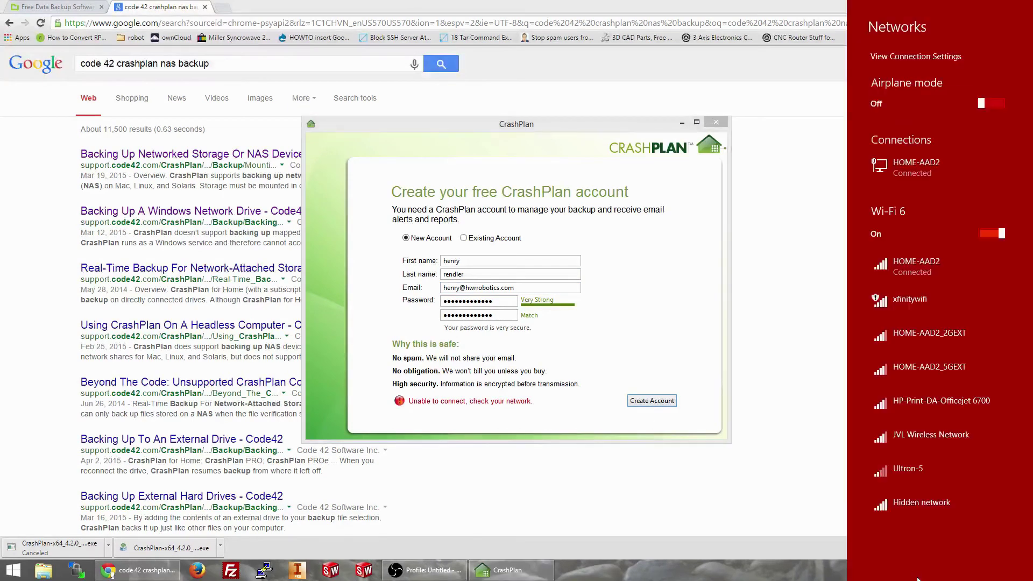
{"action": "left_click", "coordinate": [422, 332]}
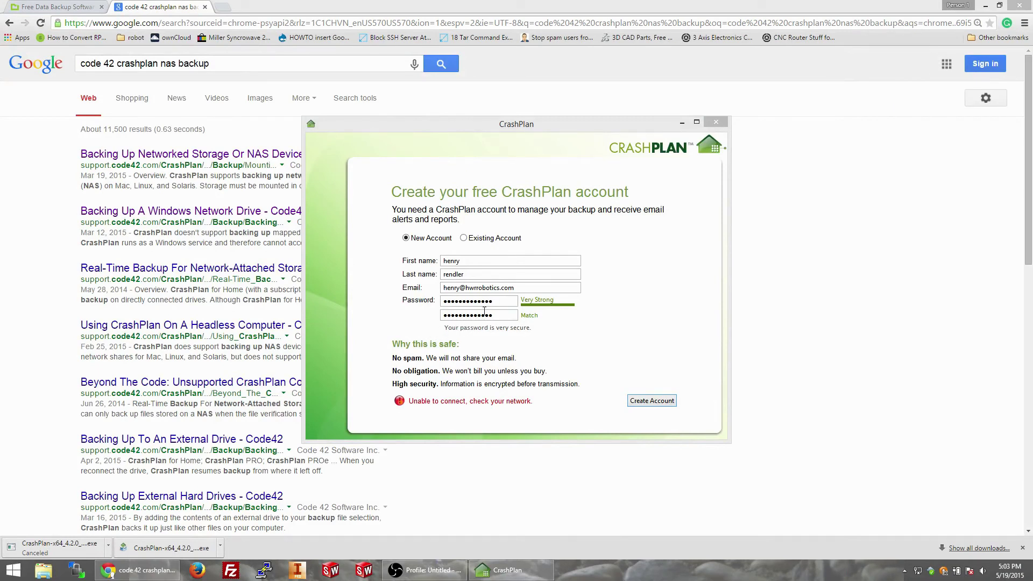
Step: Correct the name part of the account e-mail and resubmit the form to create the account
{"action": "double_click", "coordinate": [460, 288]}
{"action": "key", "text": "BackSpace"}
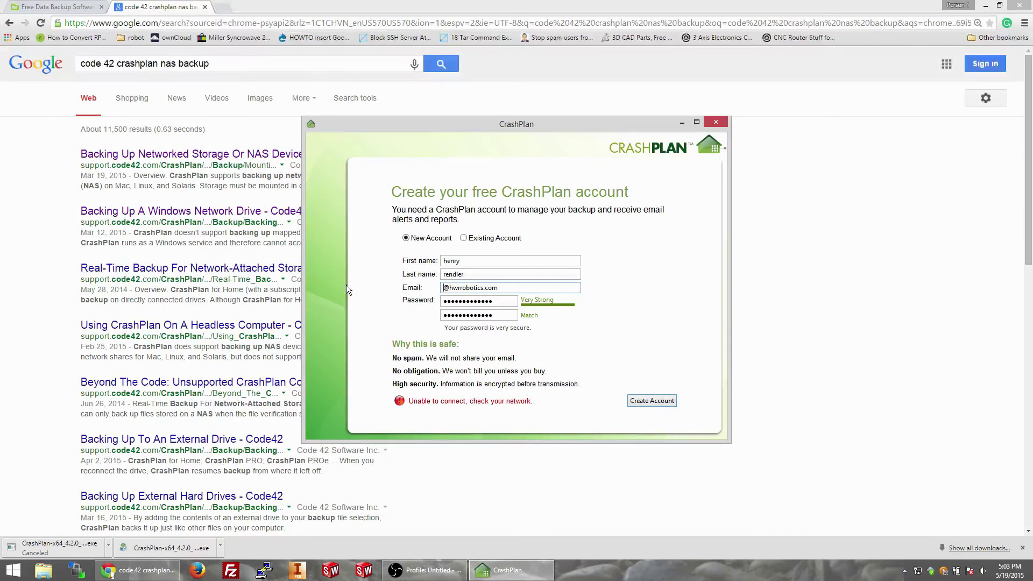
{"action": "key", "text": "Return"}
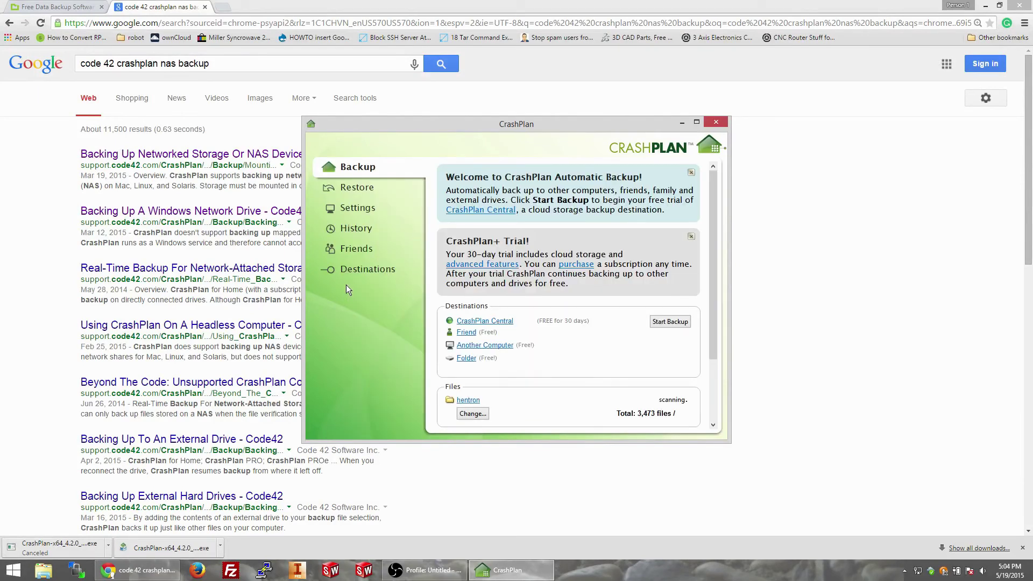
{"action": "scroll", "coordinate": [505, 314], "scroll_direction": "down", "scroll_amount": 3}
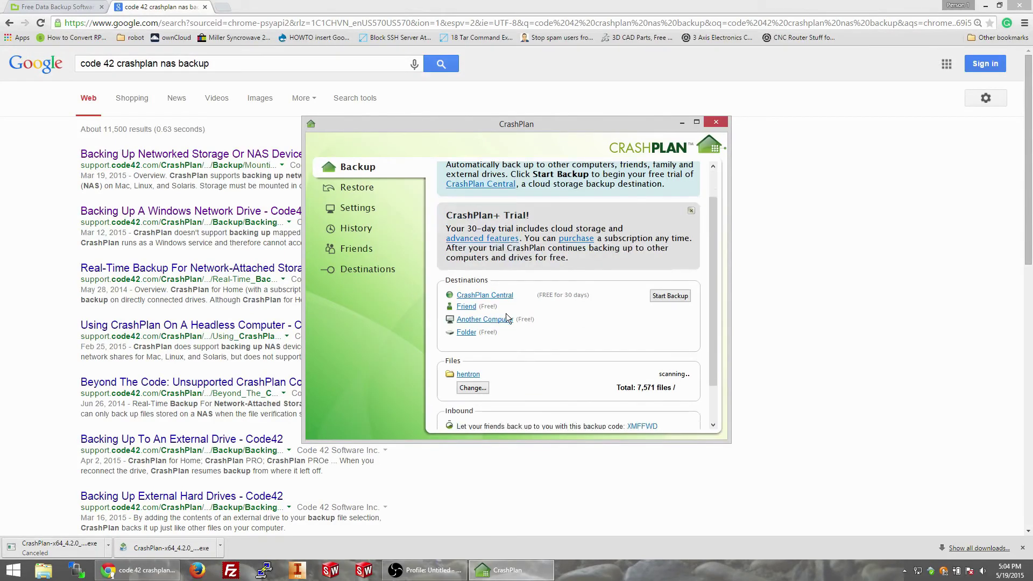
Step: Replace C:/ with F:/3tb-crashplan-nas in the backup selection, save, and accept the removal warning
{"action": "left_click", "coordinate": [473, 336]}
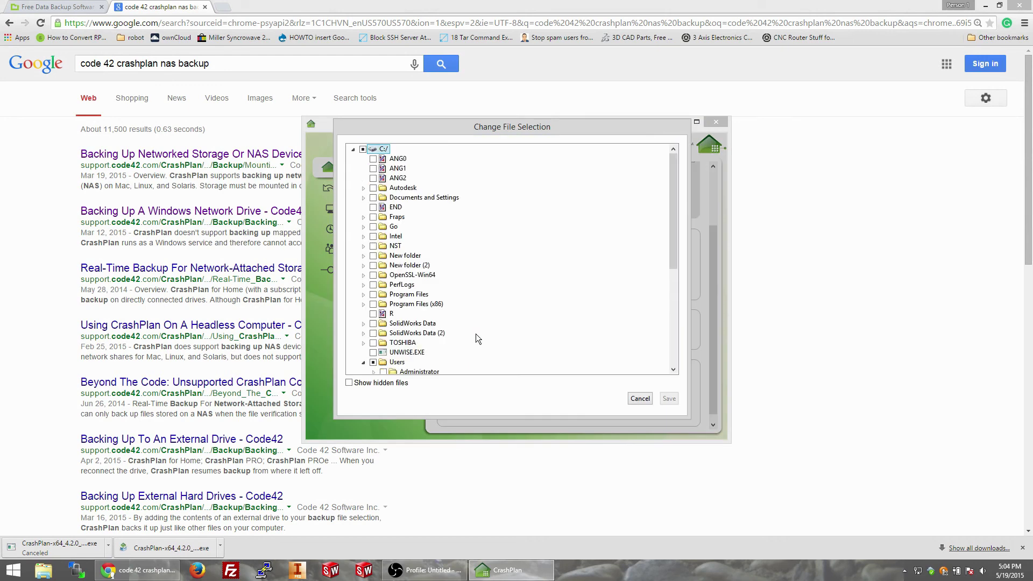
{"action": "left_click", "coordinate": [362, 149]}
{"action": "left_click", "coordinate": [362, 149]}
{"action": "left_click", "coordinate": [353, 149]}
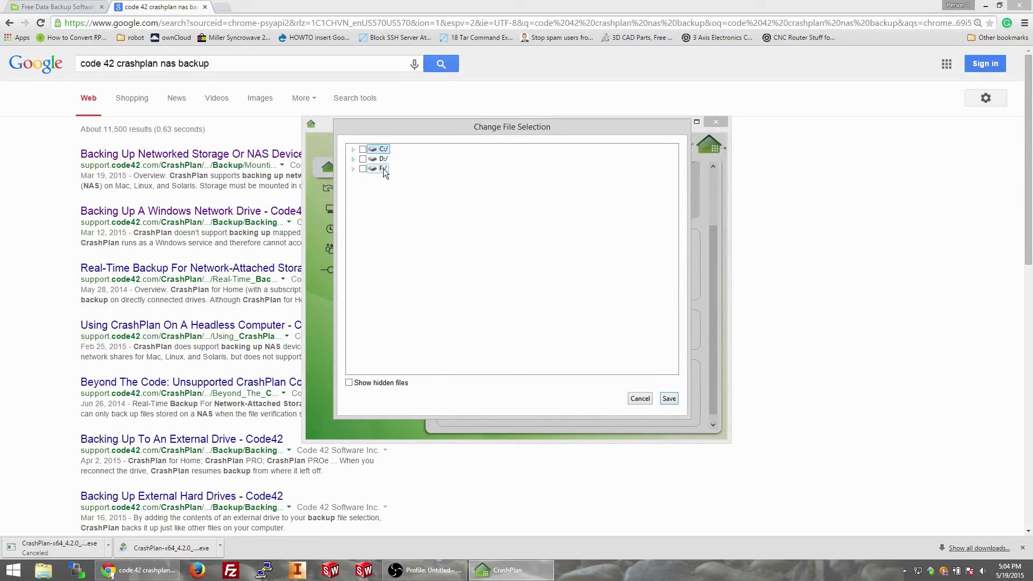
{"action": "left_click", "coordinate": [353, 170]}
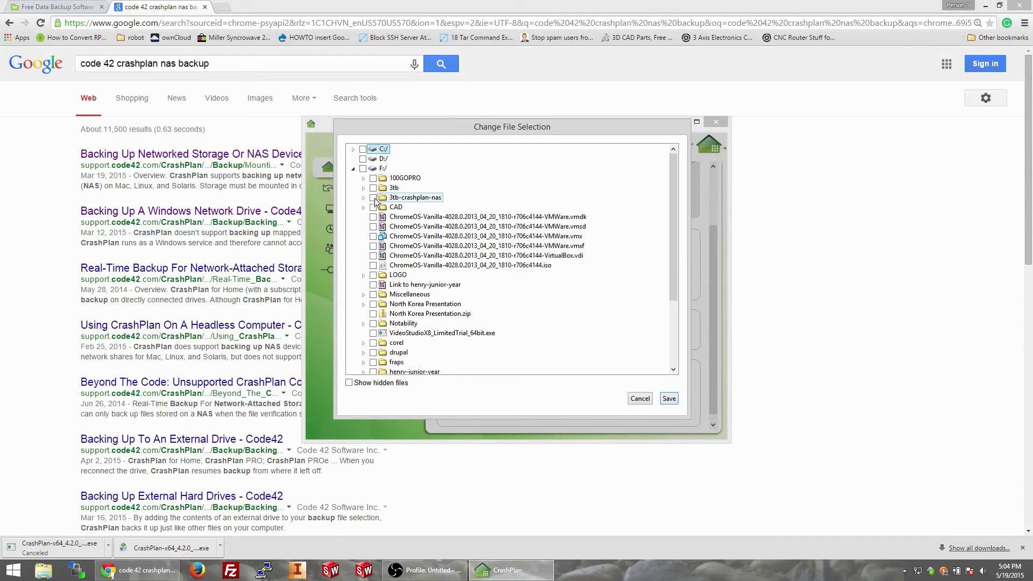
{"action": "left_click", "coordinate": [363, 198]}
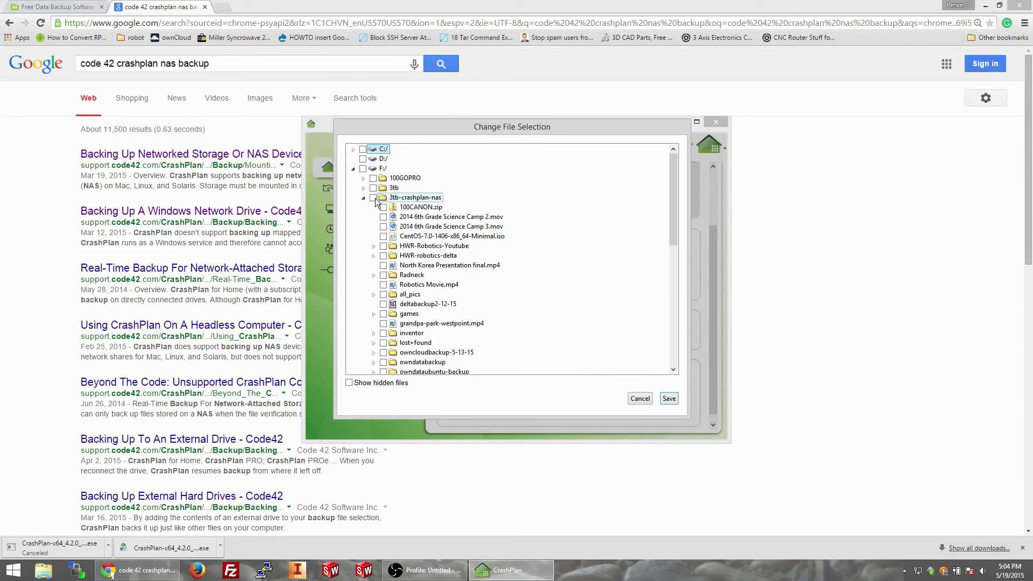
{"action": "left_click", "coordinate": [373, 198]}
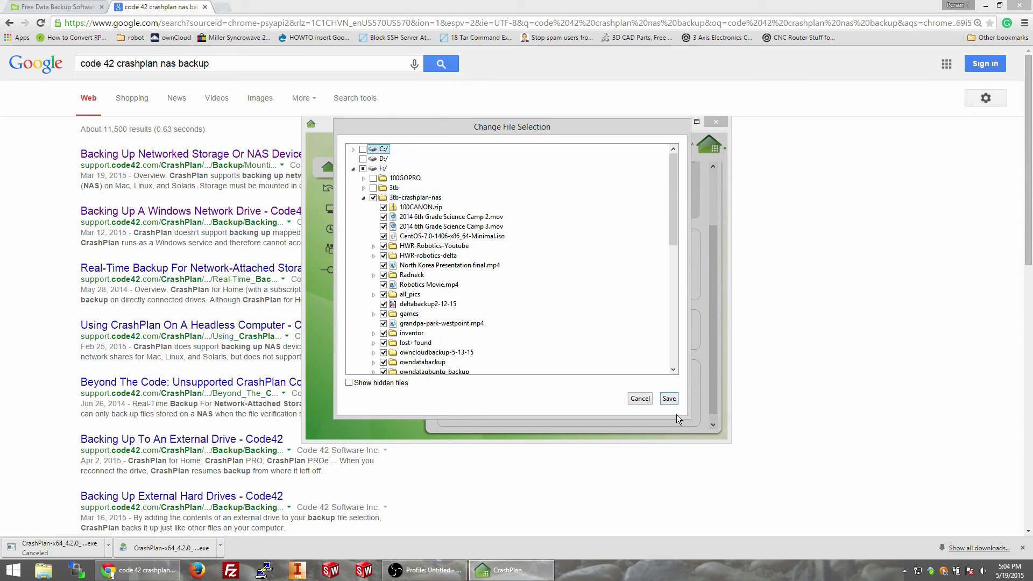
{"action": "left_click", "coordinate": [669, 398]}
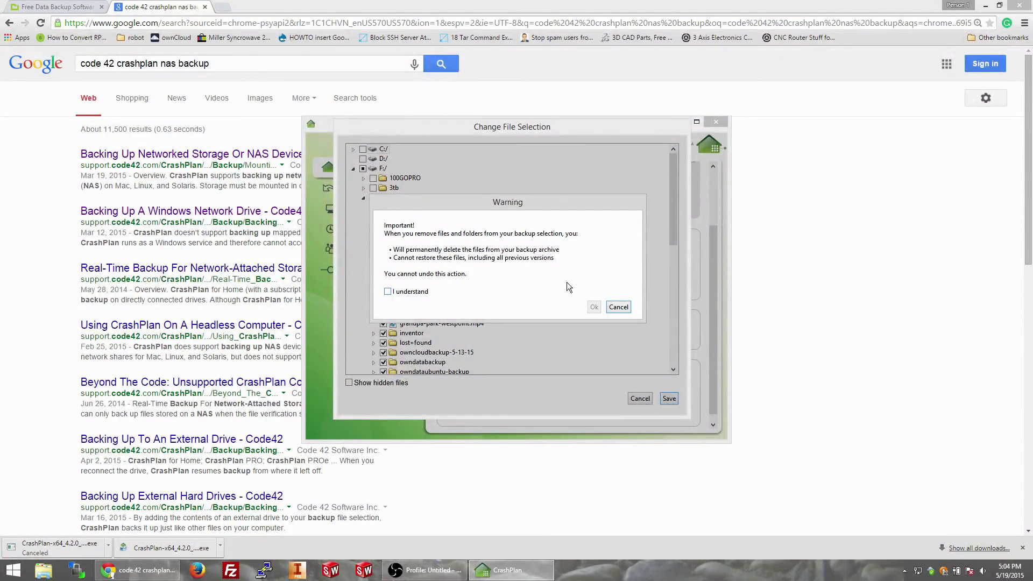
{"action": "left_click", "coordinate": [417, 293]}
{"action": "left_click", "coordinate": [594, 308]}
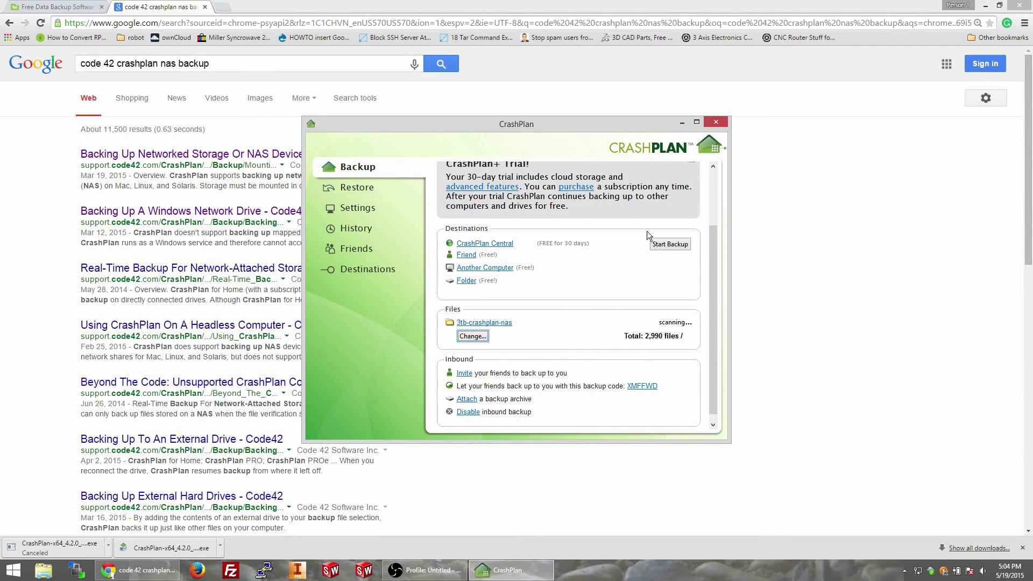
Step: Start the CrashPlan Central backup, then pause it to resume in 24 hours
{"action": "left_click", "coordinate": [660, 243]}
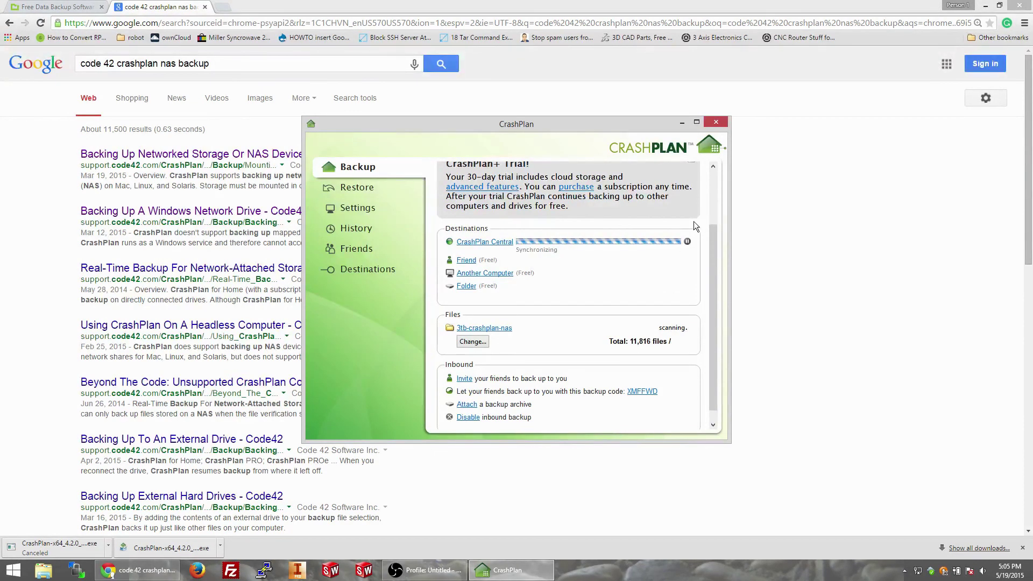
{"action": "left_click", "coordinate": [688, 242]}
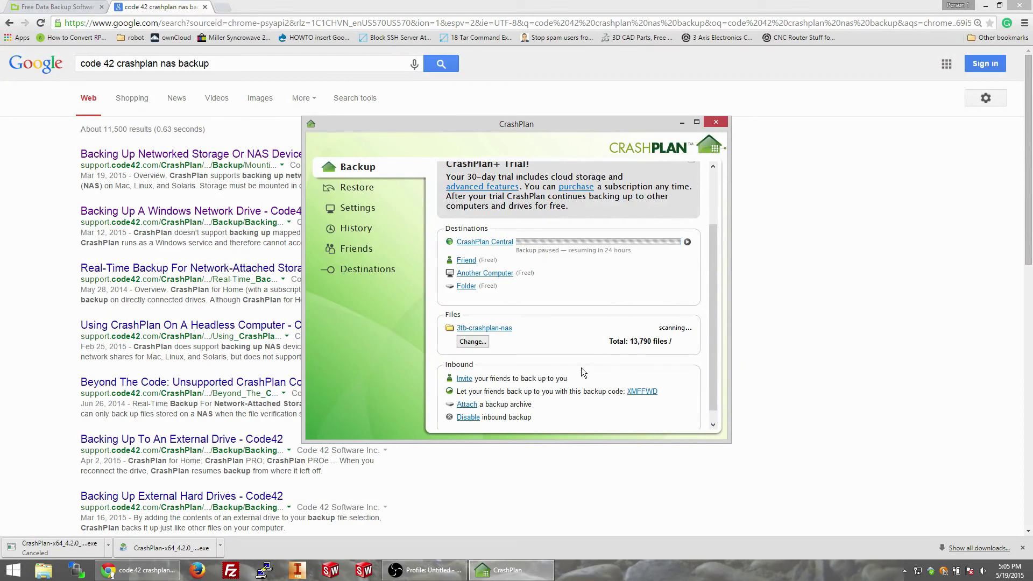
{"action": "scroll", "coordinate": [582, 365], "scroll_direction": "down", "scroll_amount": 1}
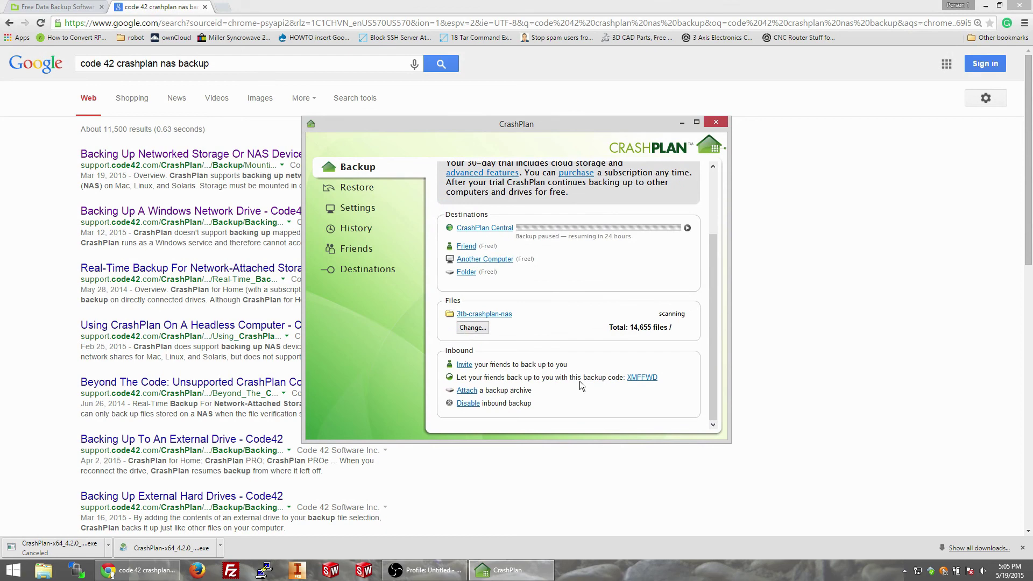